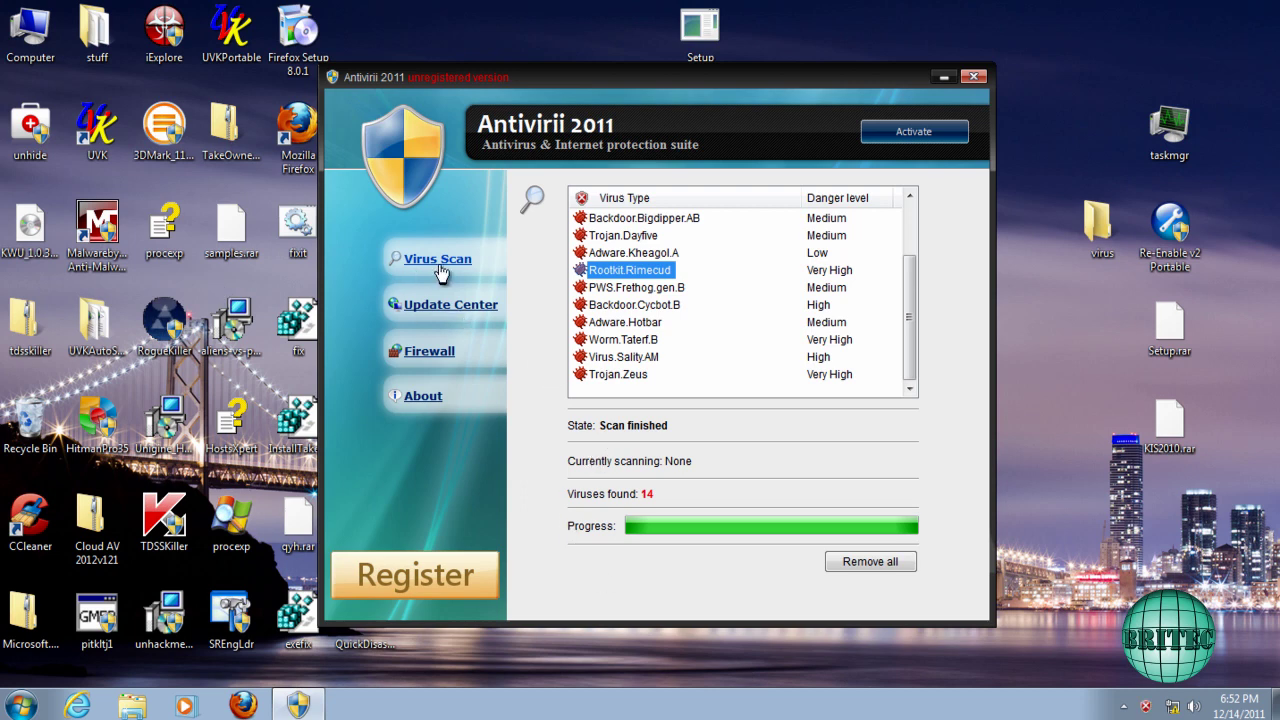
Step: Dismiss the malware warning by continuing unprotected, and look through the scan's list of detected viruses
drag(658, 80, 655, 71)
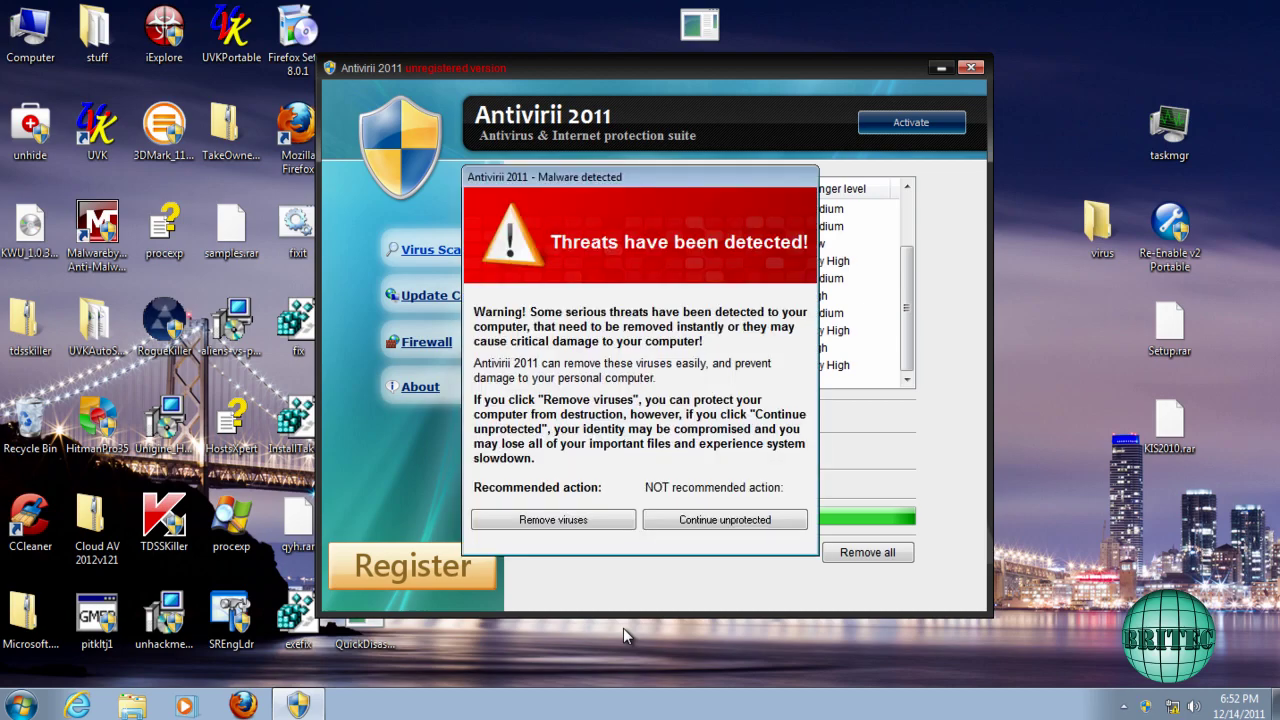
click(723, 524)
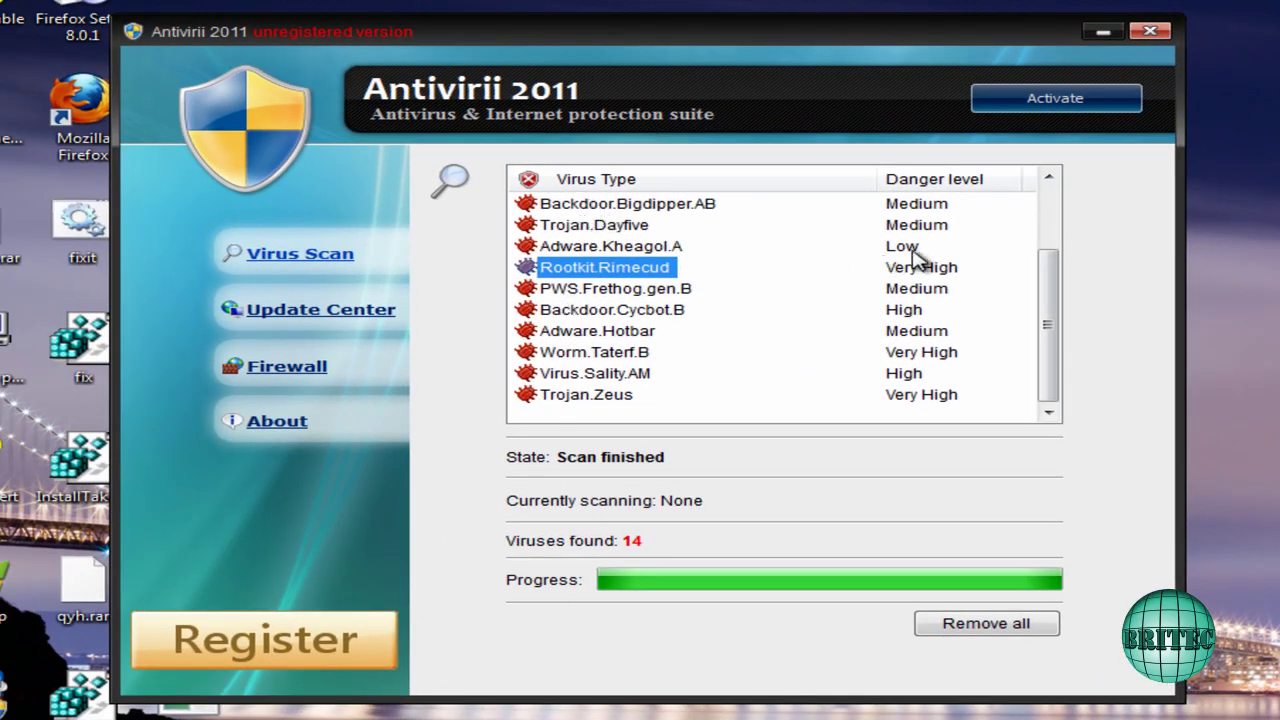
drag(1051, 327, 1054, 245)
click(616, 228)
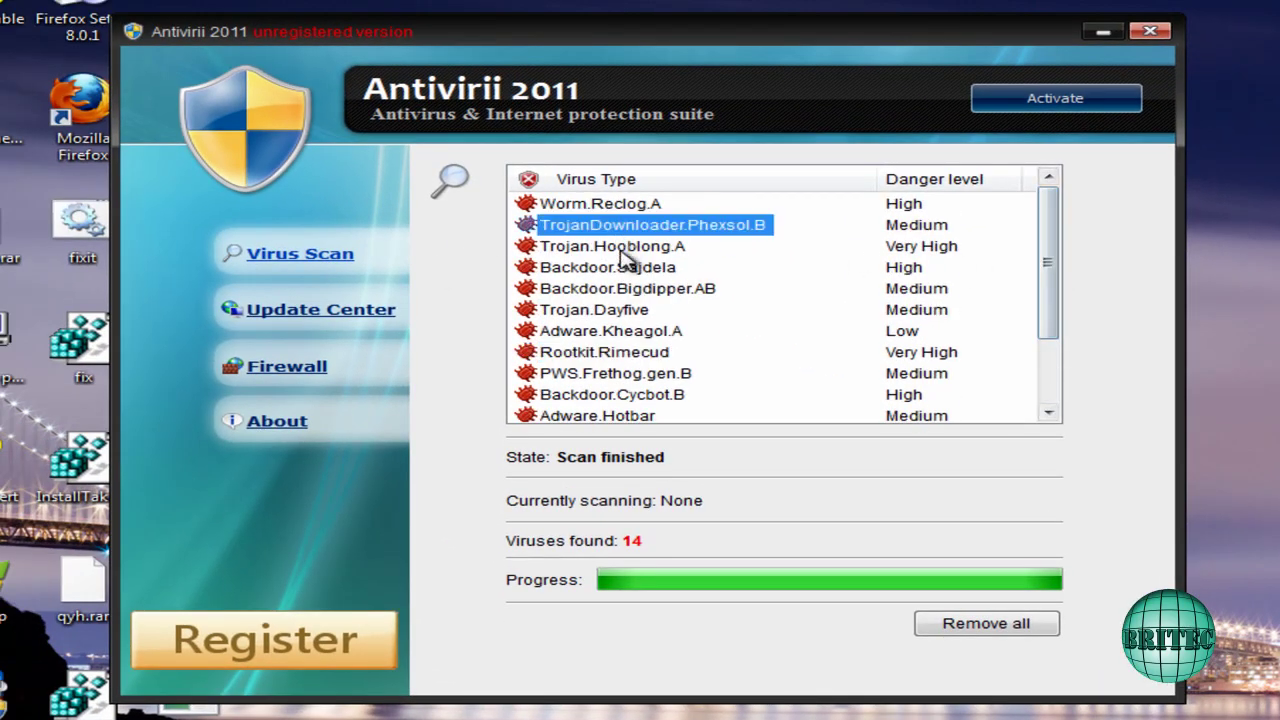
click(614, 288)
click(595, 373)
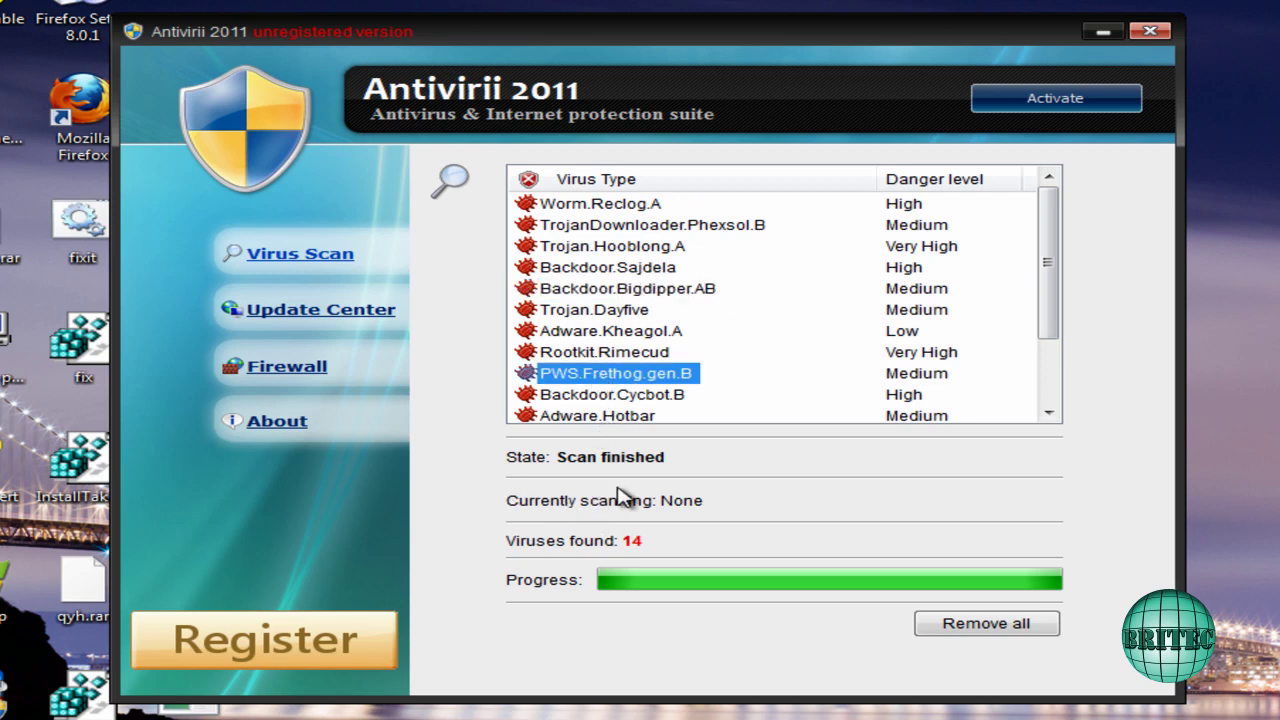
Step: Request the newest database definitions in the Update Center to bring up the License Manager
click(324, 312)
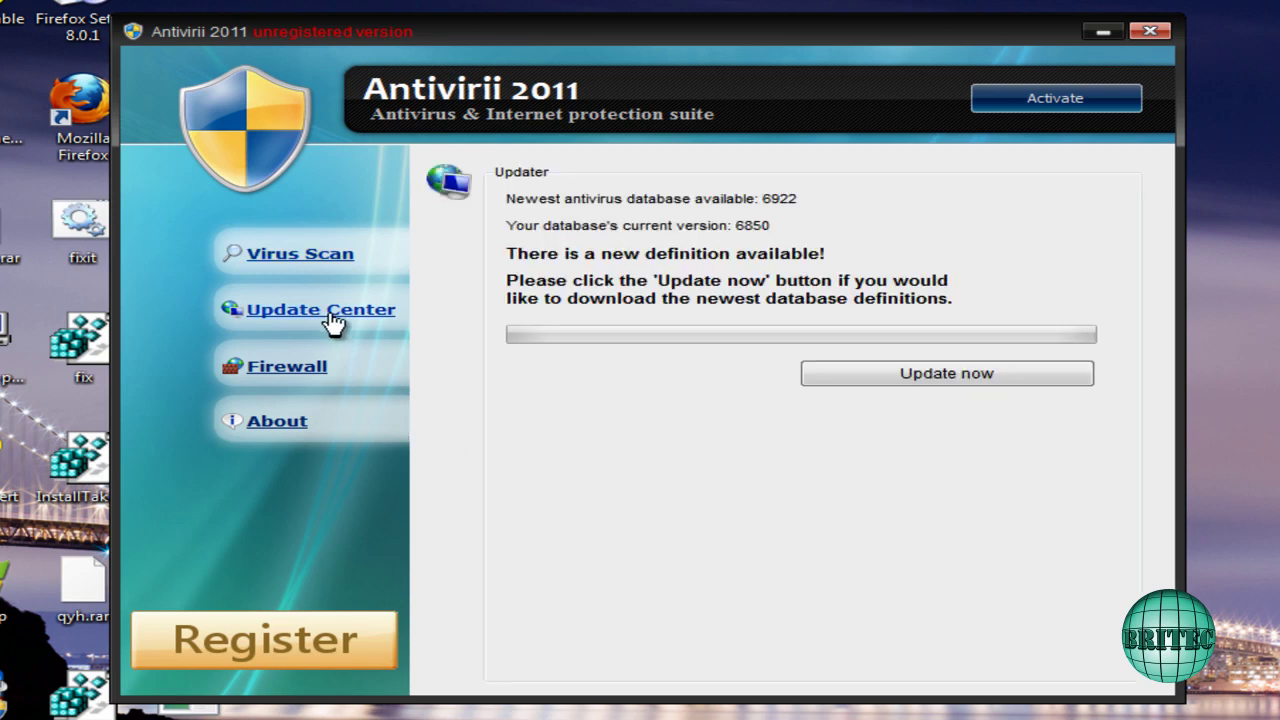
click(950, 380)
click(795, 556)
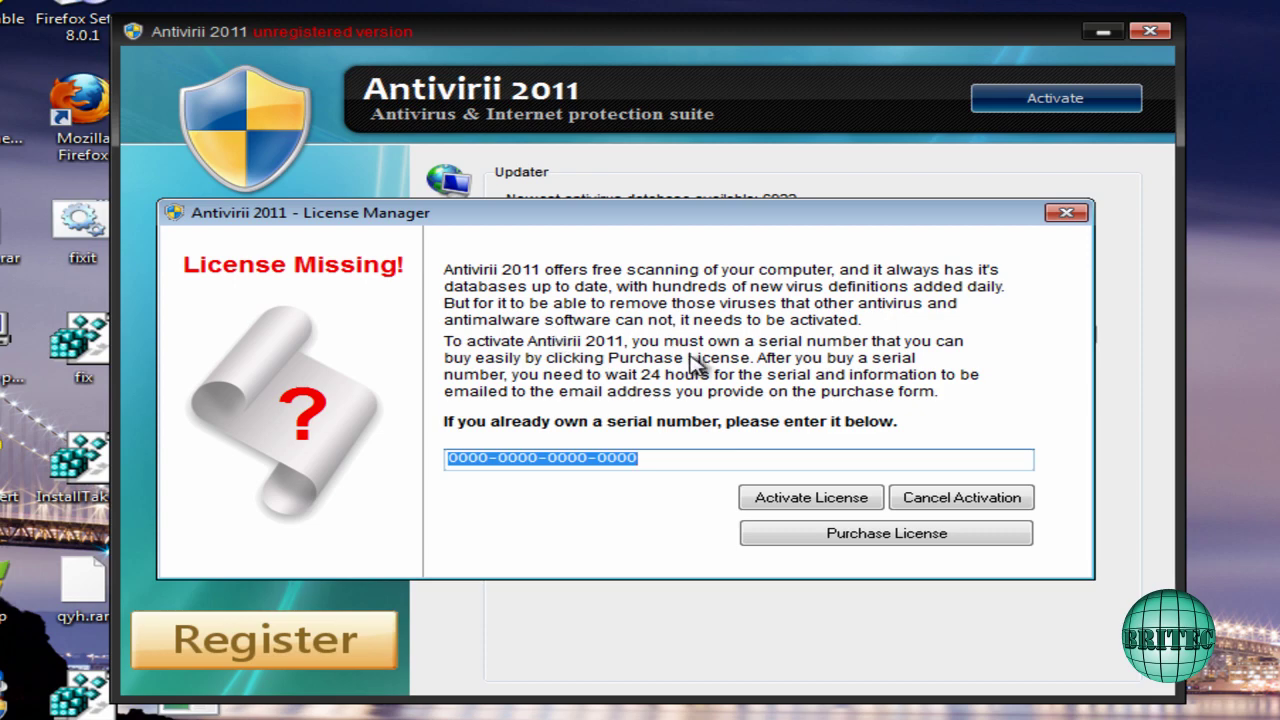
drag(604, 216, 644, 218)
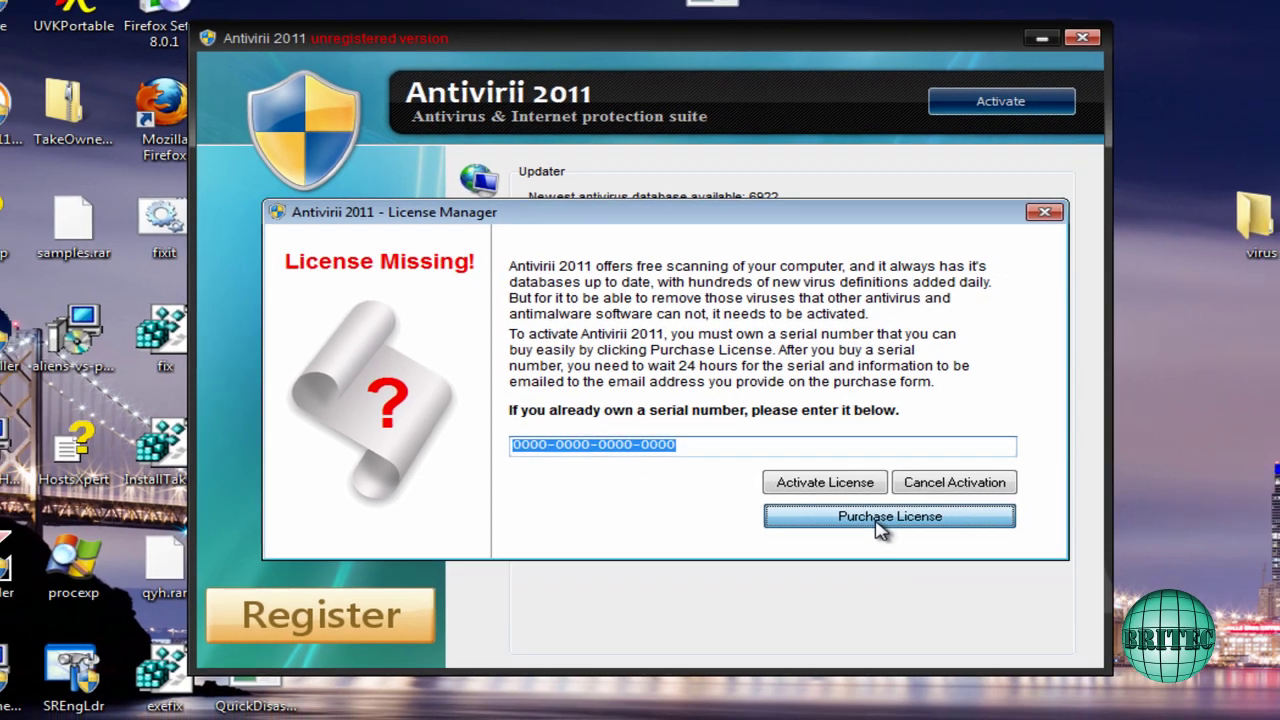
Step: Open the license purchase page and examine the Professional Edition order form
click(877, 522)
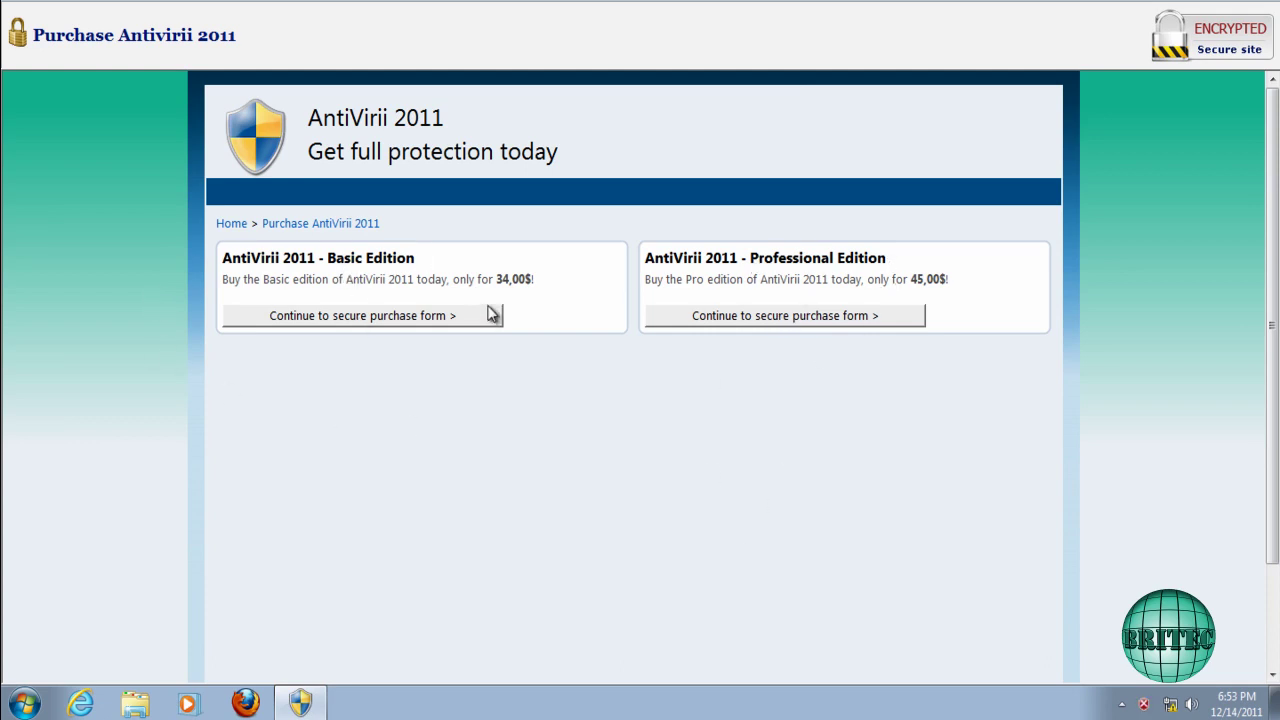
click(777, 320)
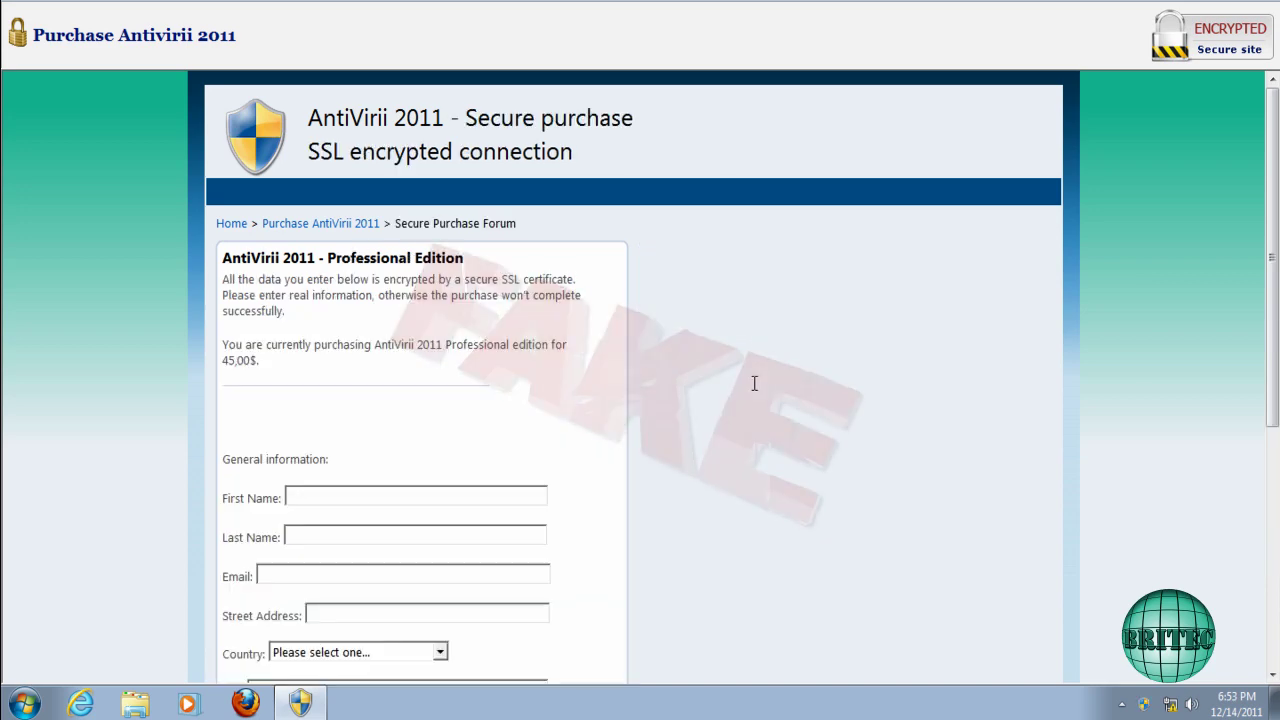
scroll(1275, 178, down, 4)
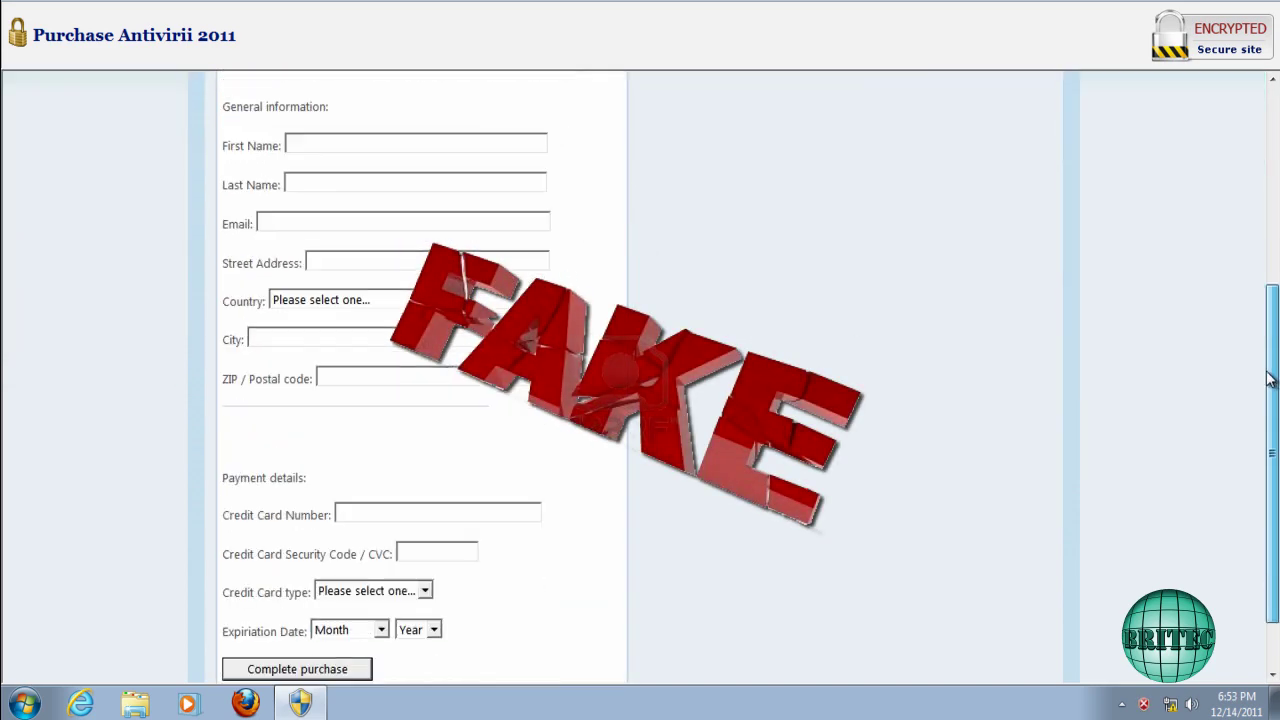
scroll(1275, 178, up, 4)
scroll(1274, 178, up, 1)
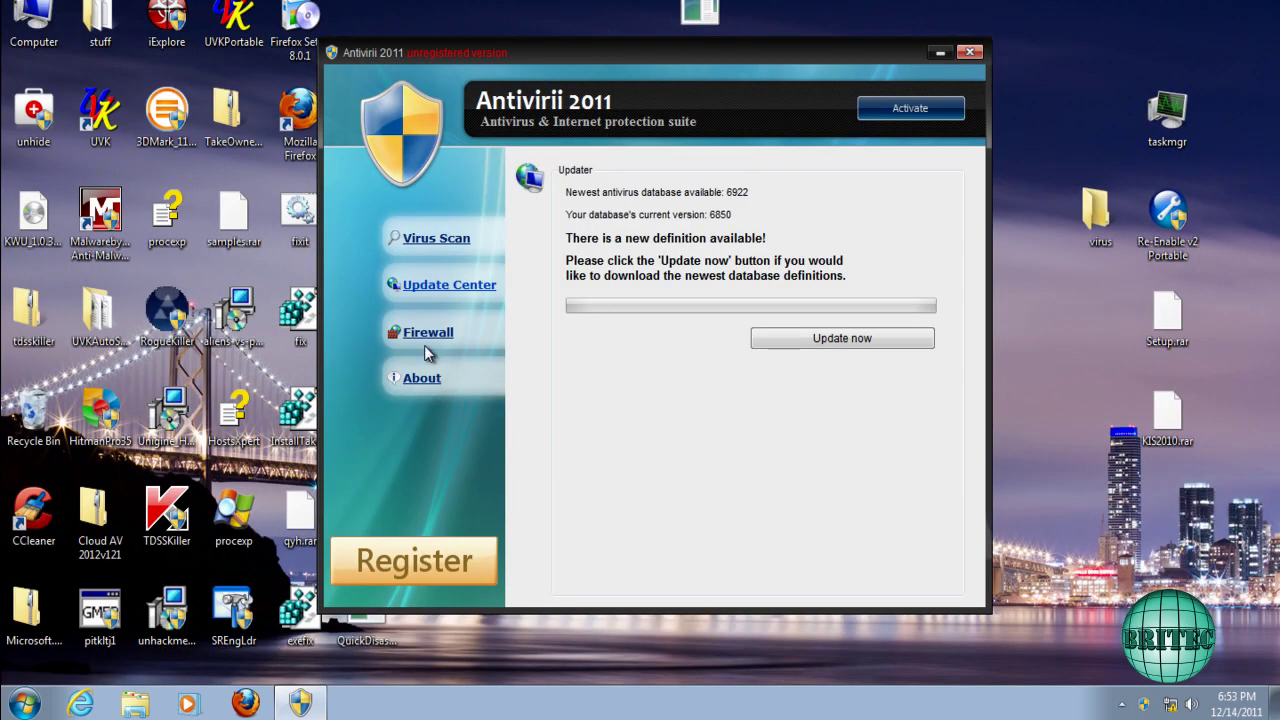
Step: View the fake antivirus's Firewall page and its About information, and close the About window
click(427, 334)
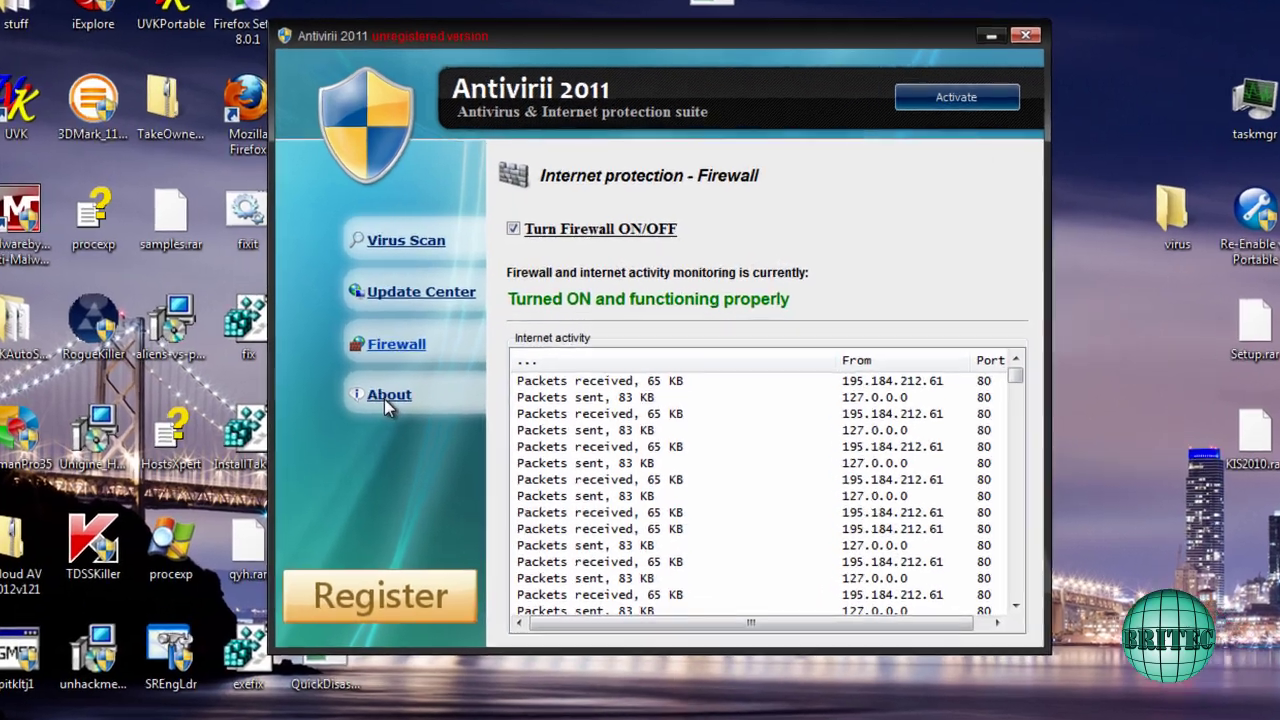
click(420, 377)
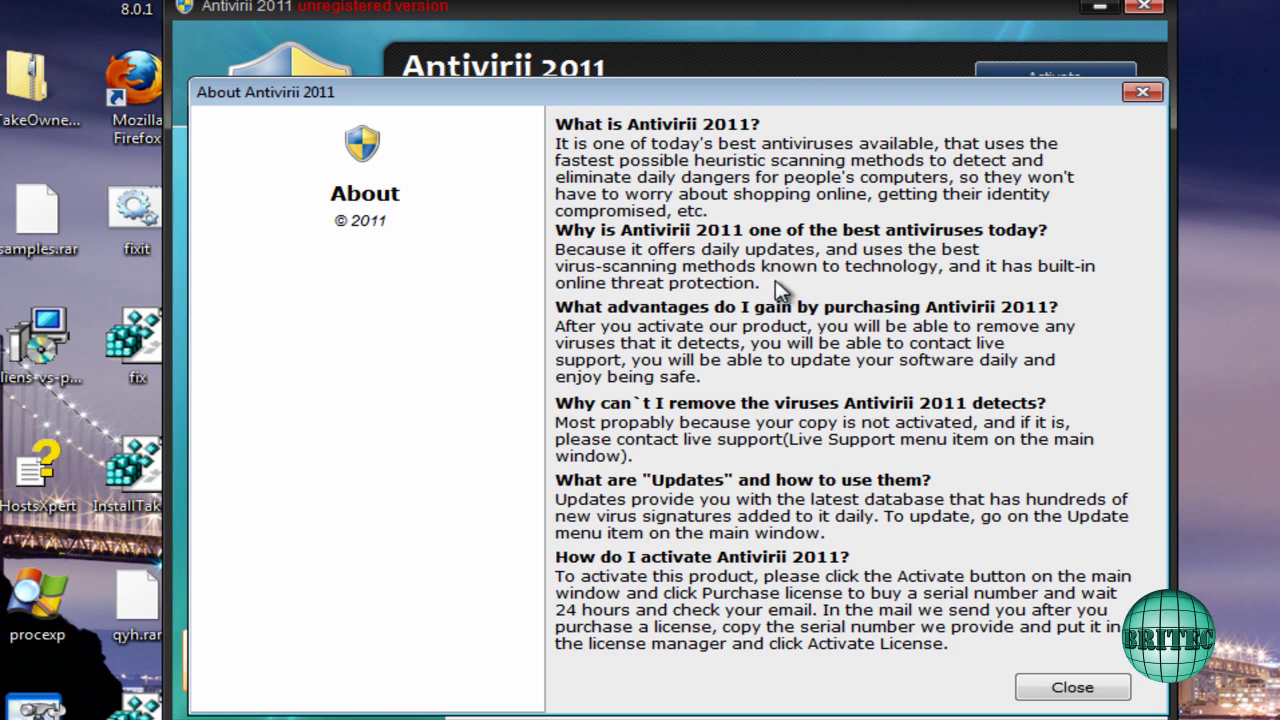
click(1142, 93)
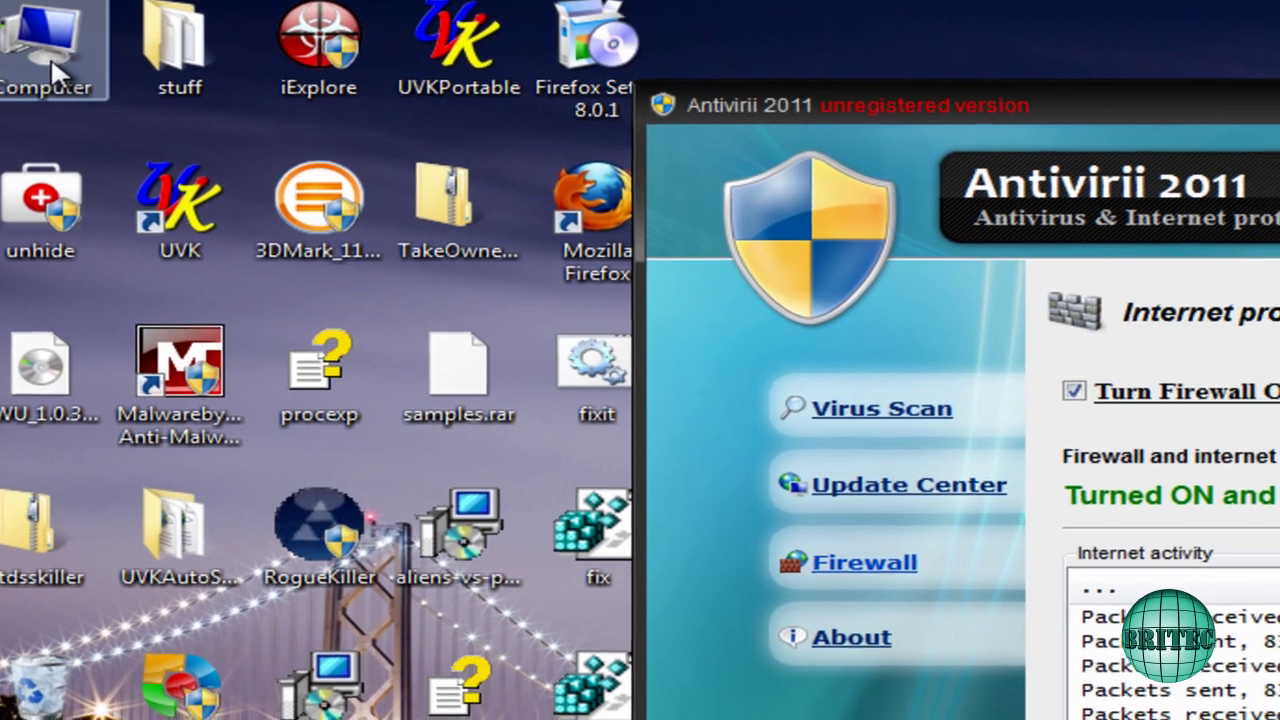
Step: Open the Windows folder on Local Disk (C:) in the file explorer
double_click(73, 60)
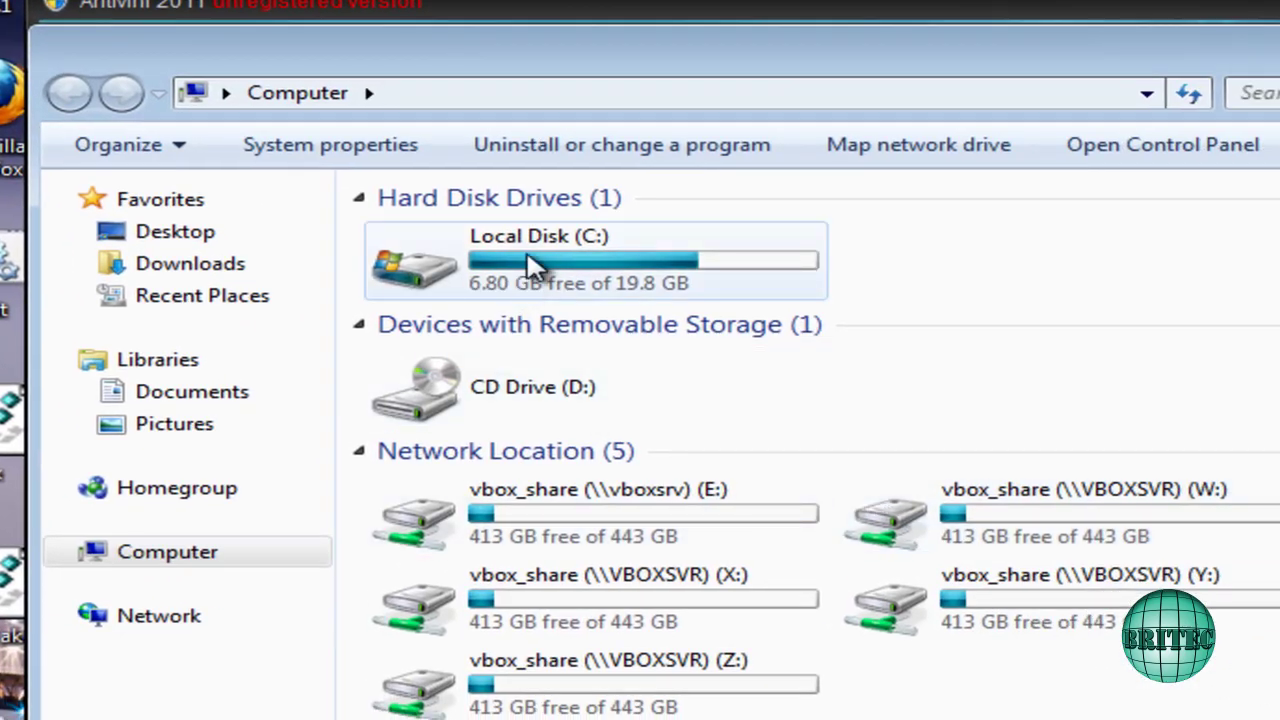
double_click(530, 265)
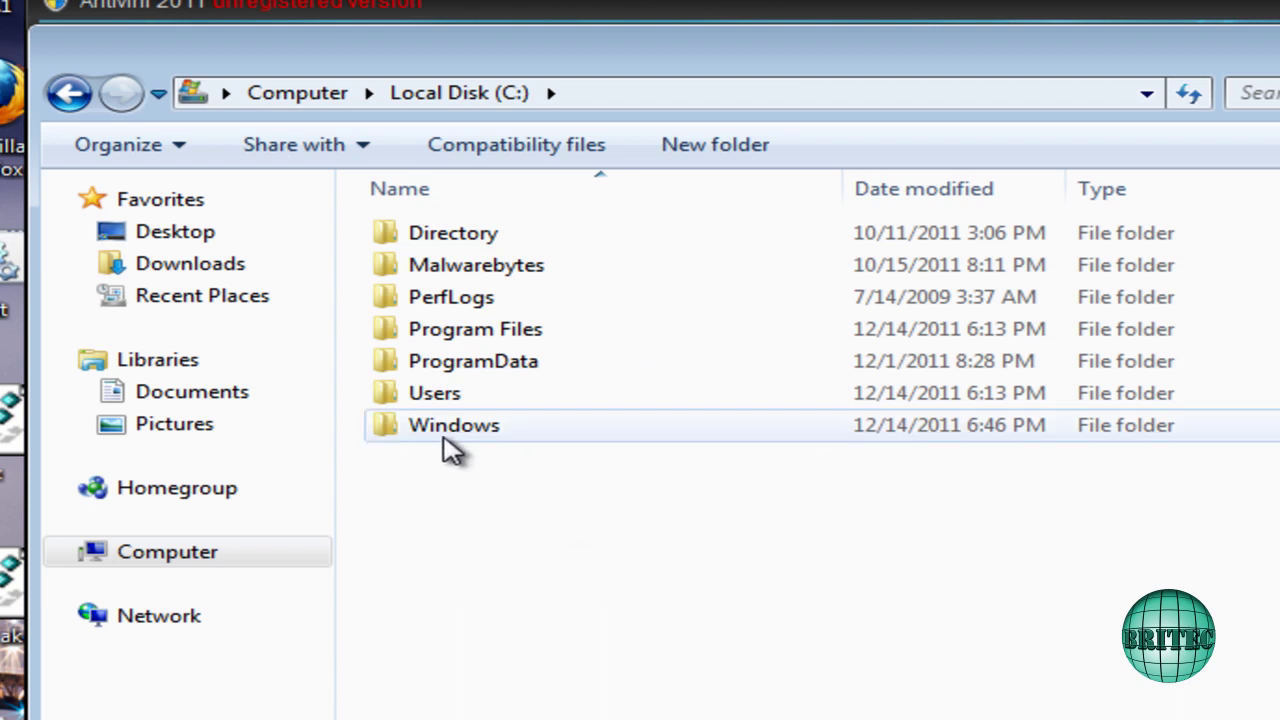
mouse_move(442, 447)
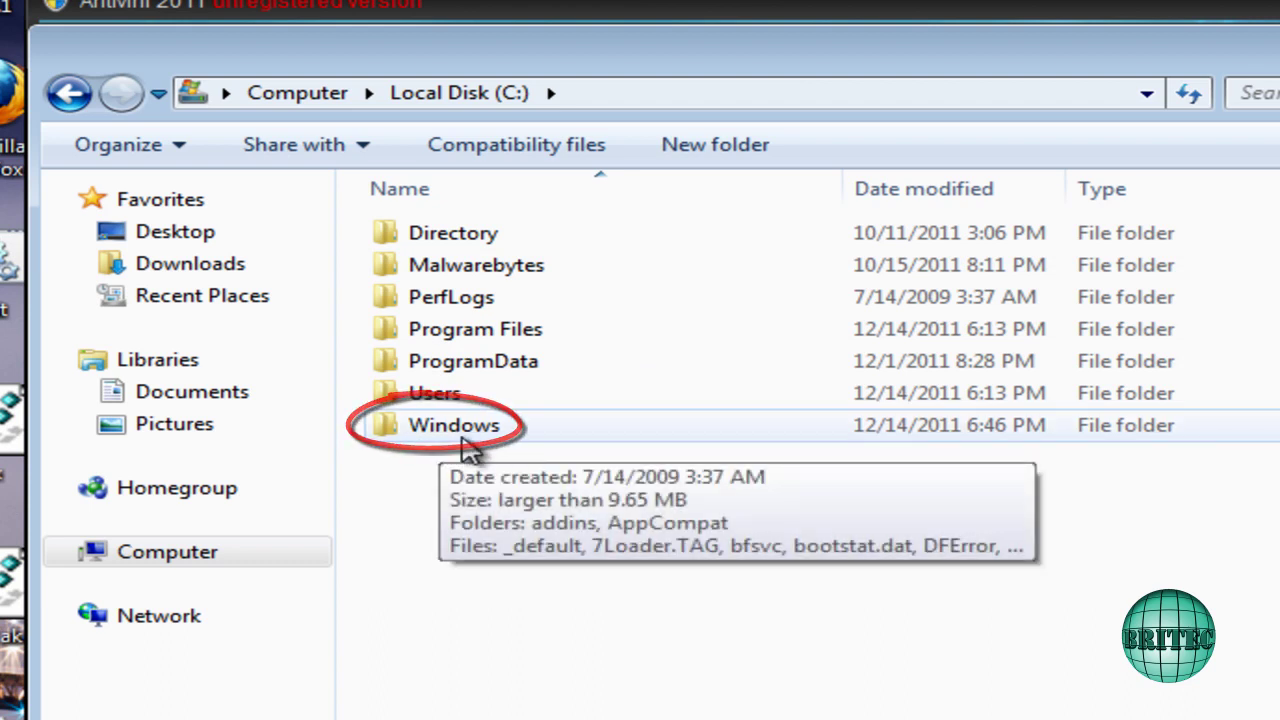
double_click(443, 447)
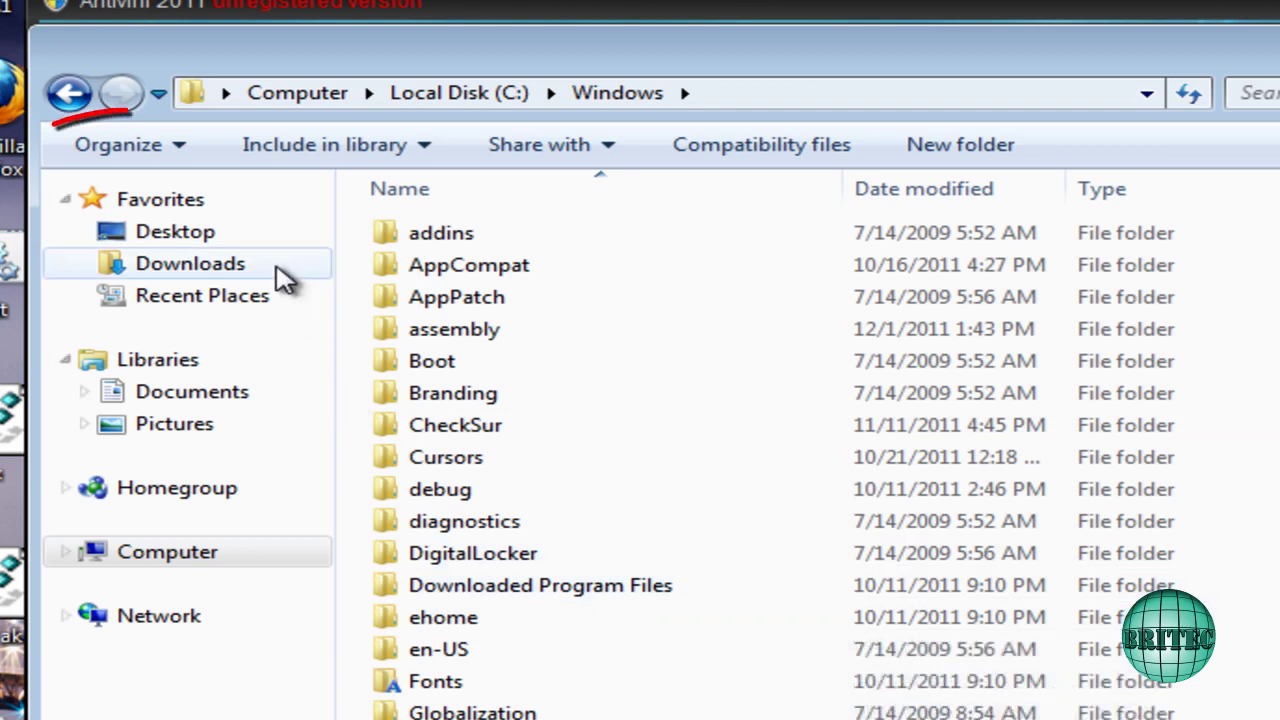
Step: Set Folder Options to show hidden files and known file type extensions, and sort the Windows folder by date modified
click(180, 160)
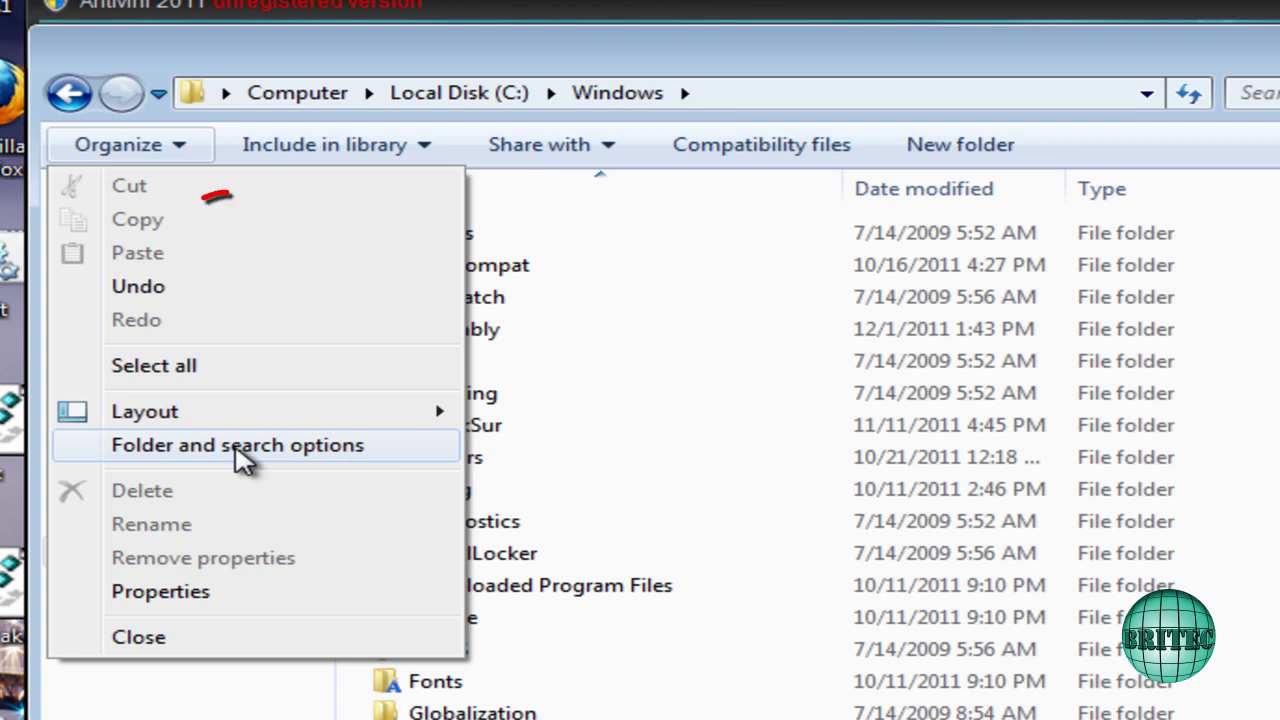
click(240, 458)
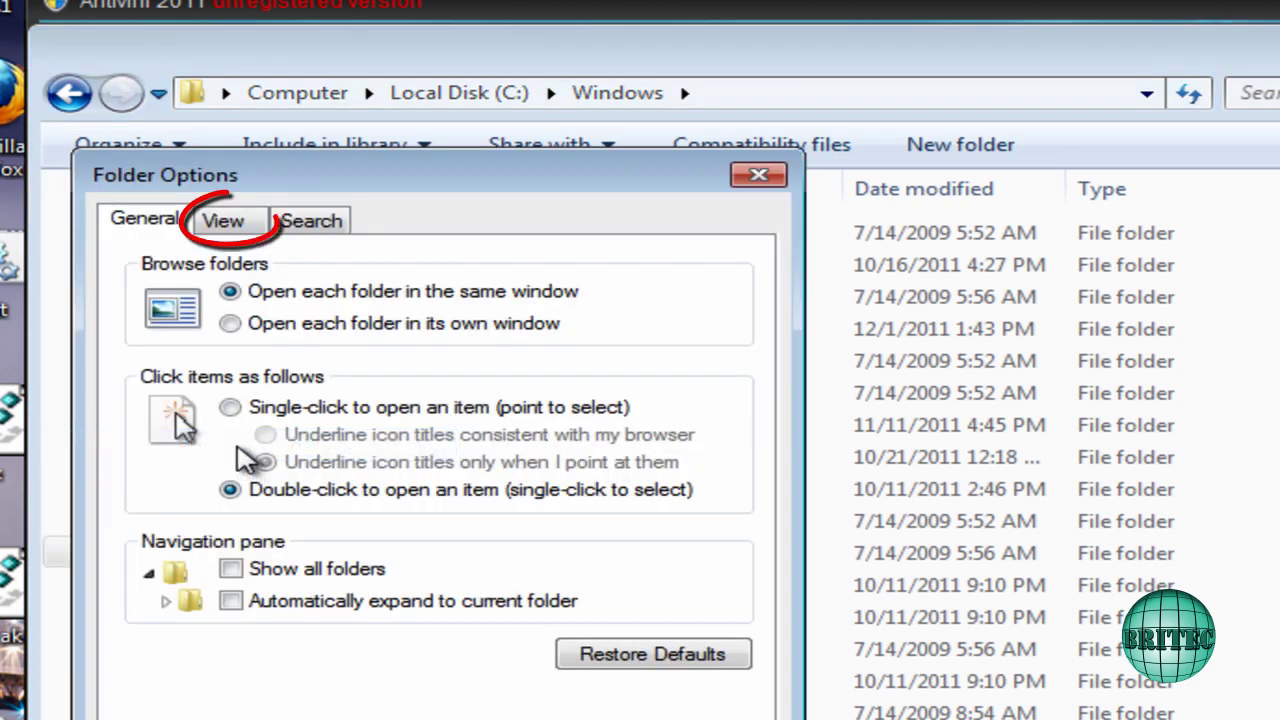
click(243, 232)
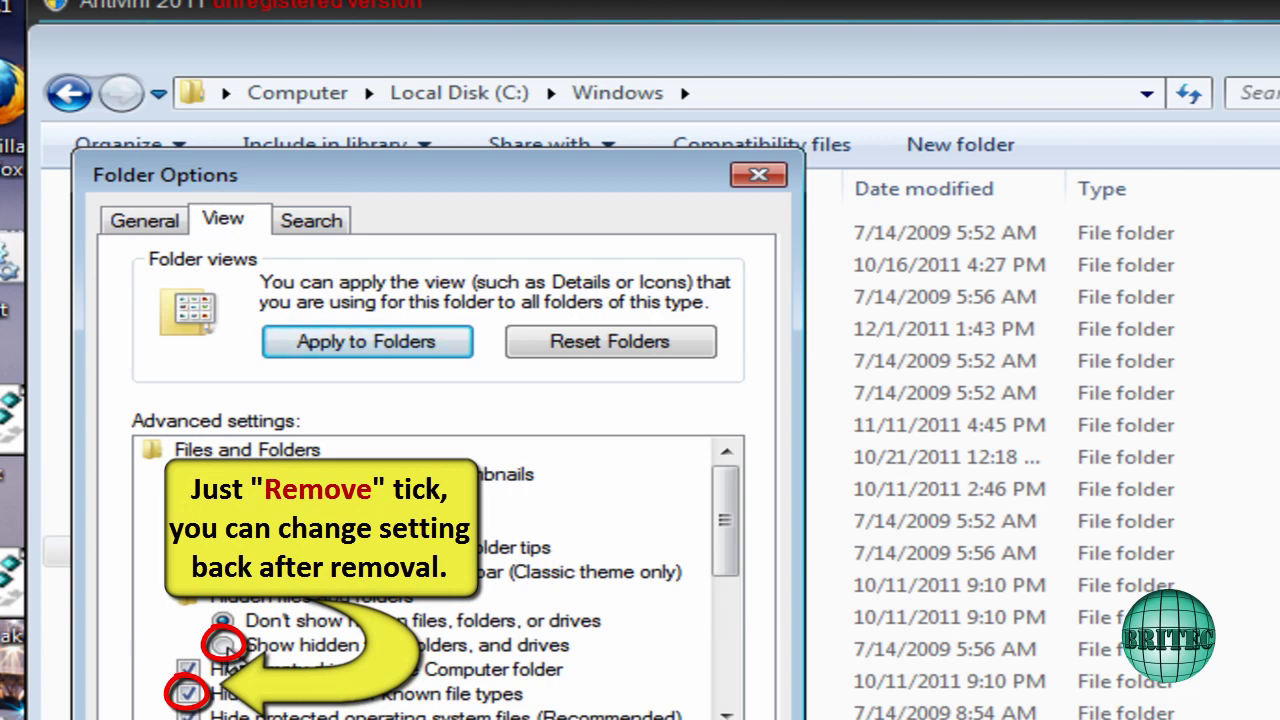
click(223, 645)
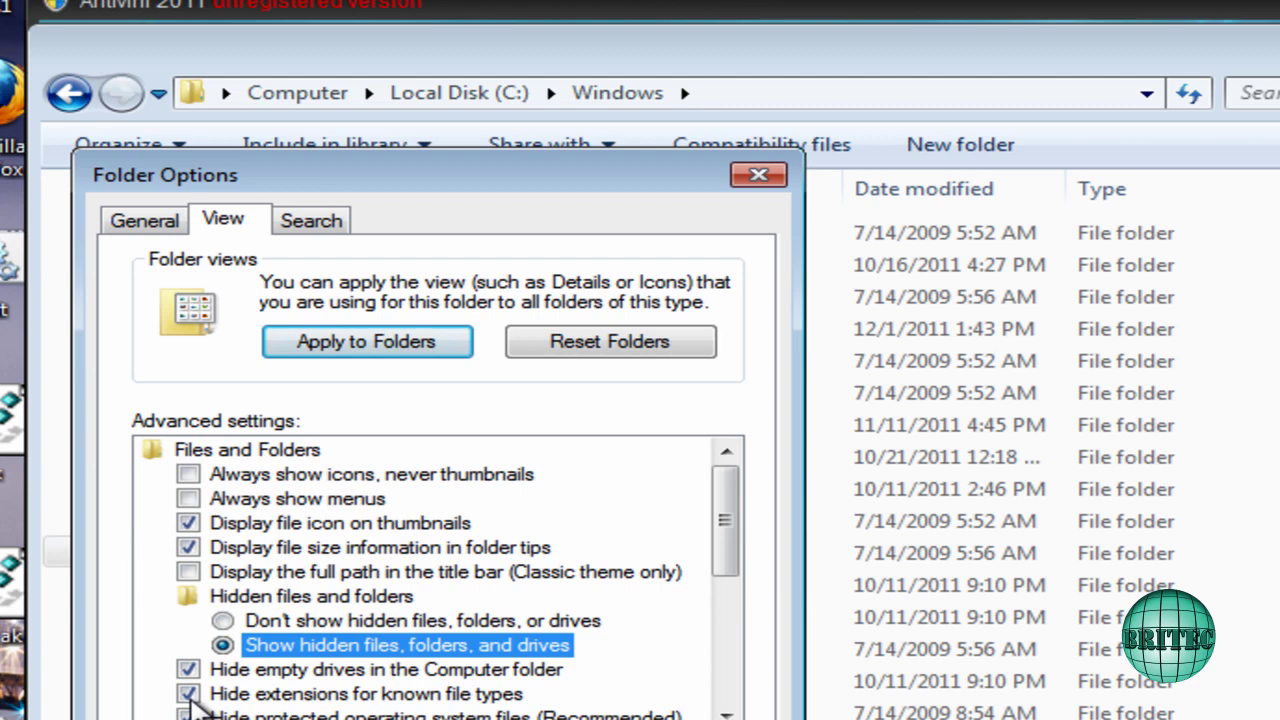
click(189, 695)
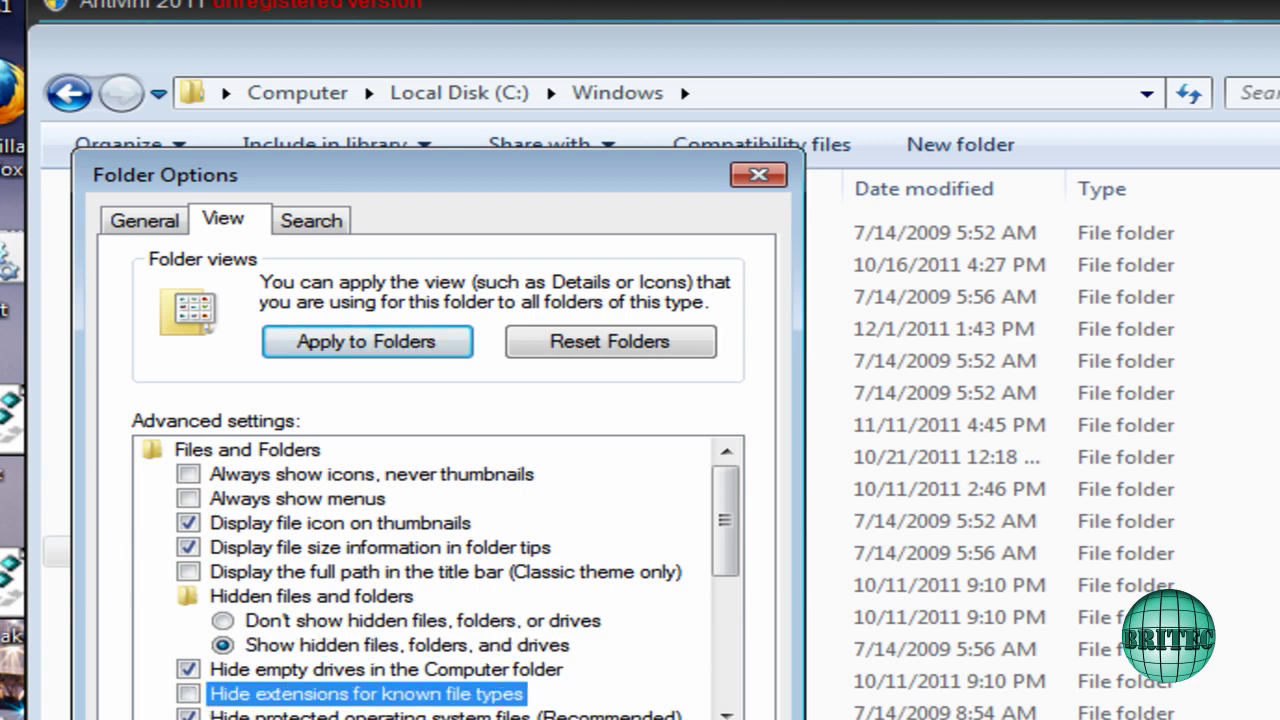
key(Return)
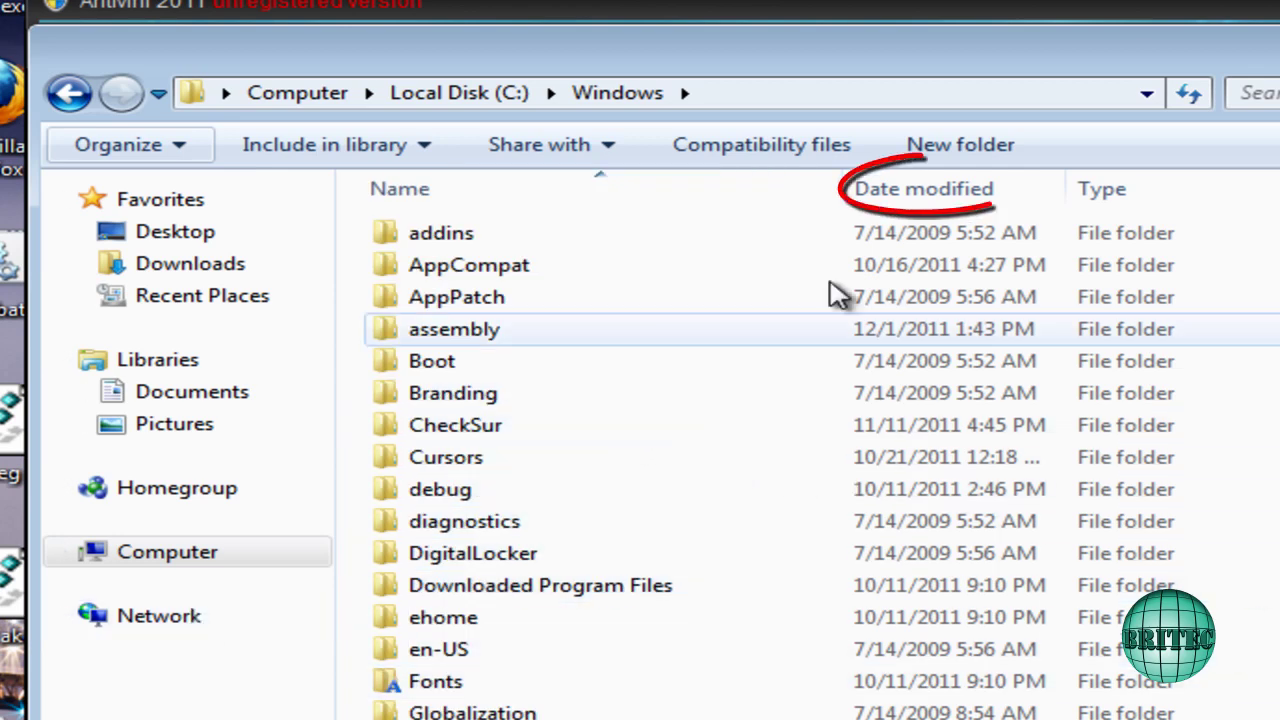
click(902, 195)
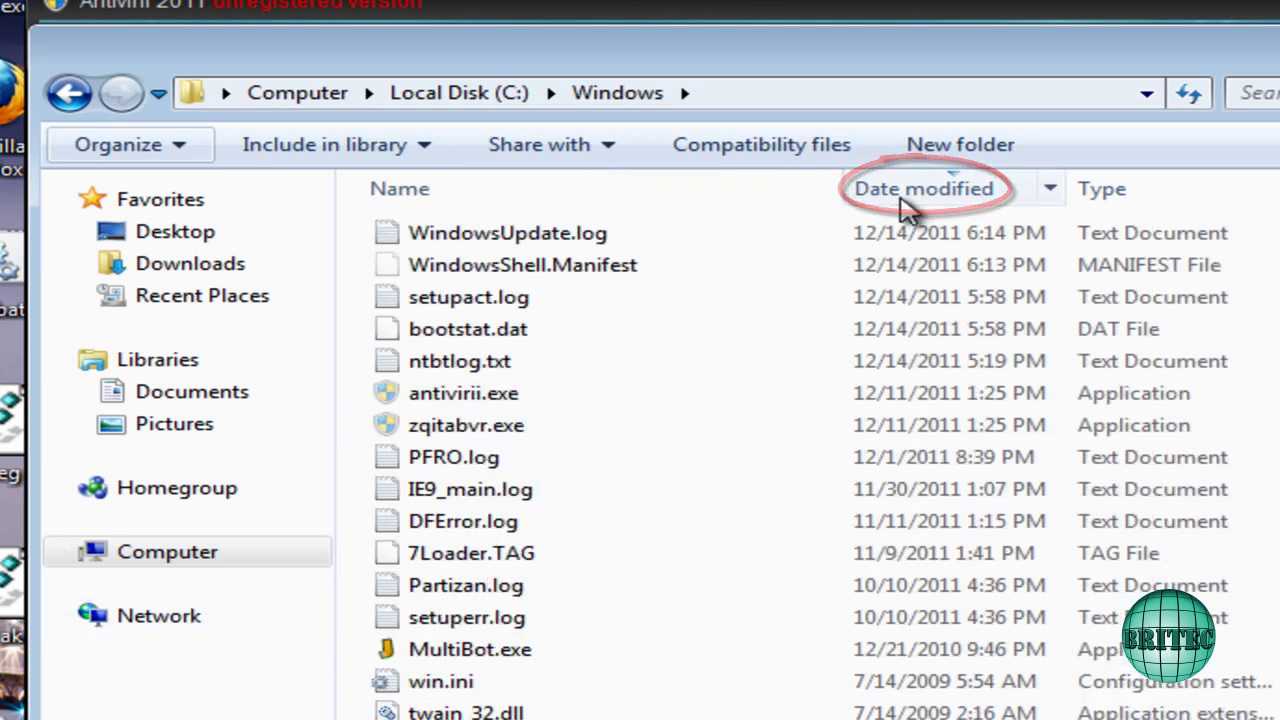
Step: Rename zqitabvr.exe in the Windows folder to zqitabvr.vir and accept the extension change
click(492, 432)
right_click(500, 420)
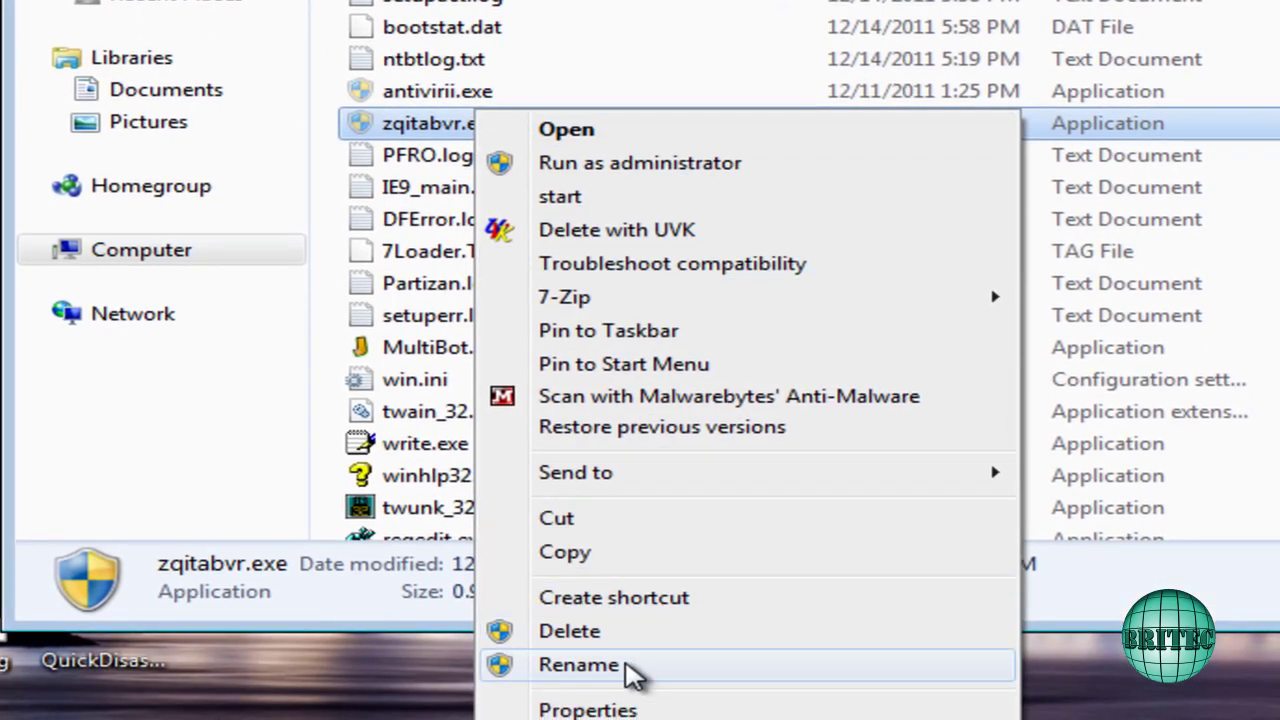
click(632, 668)
drag(520, 123, 467, 125)
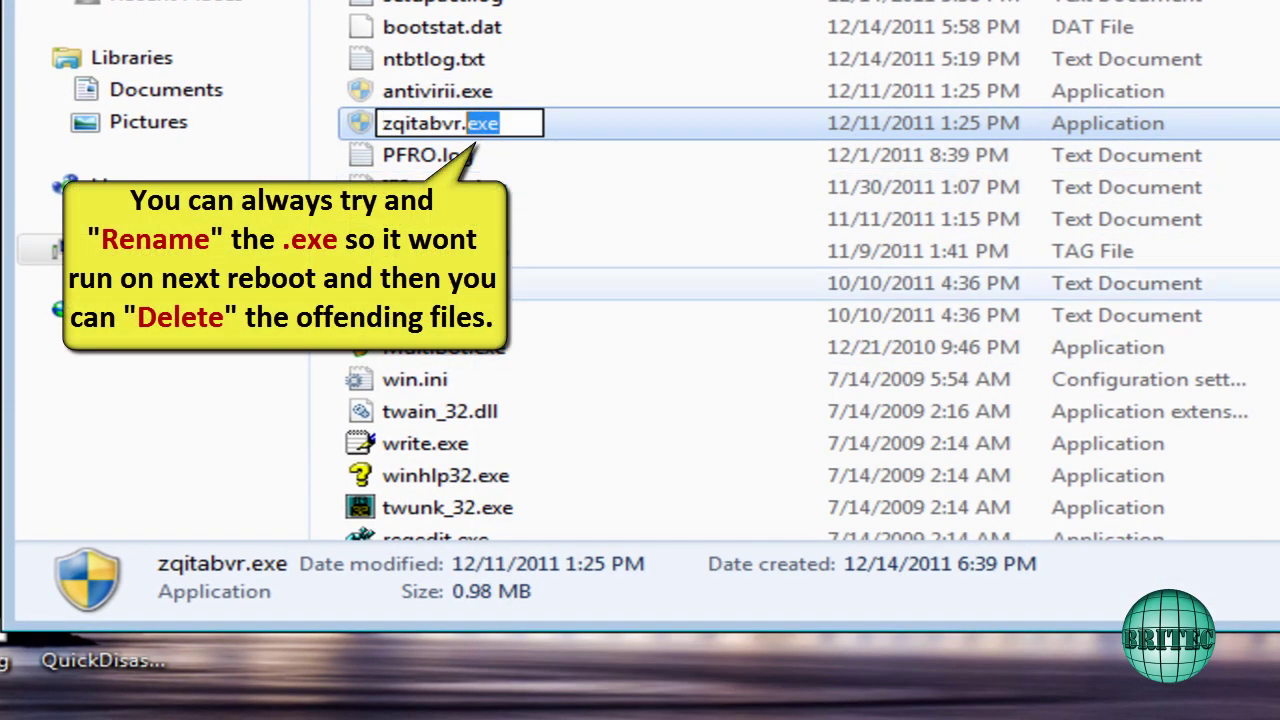
text(v)
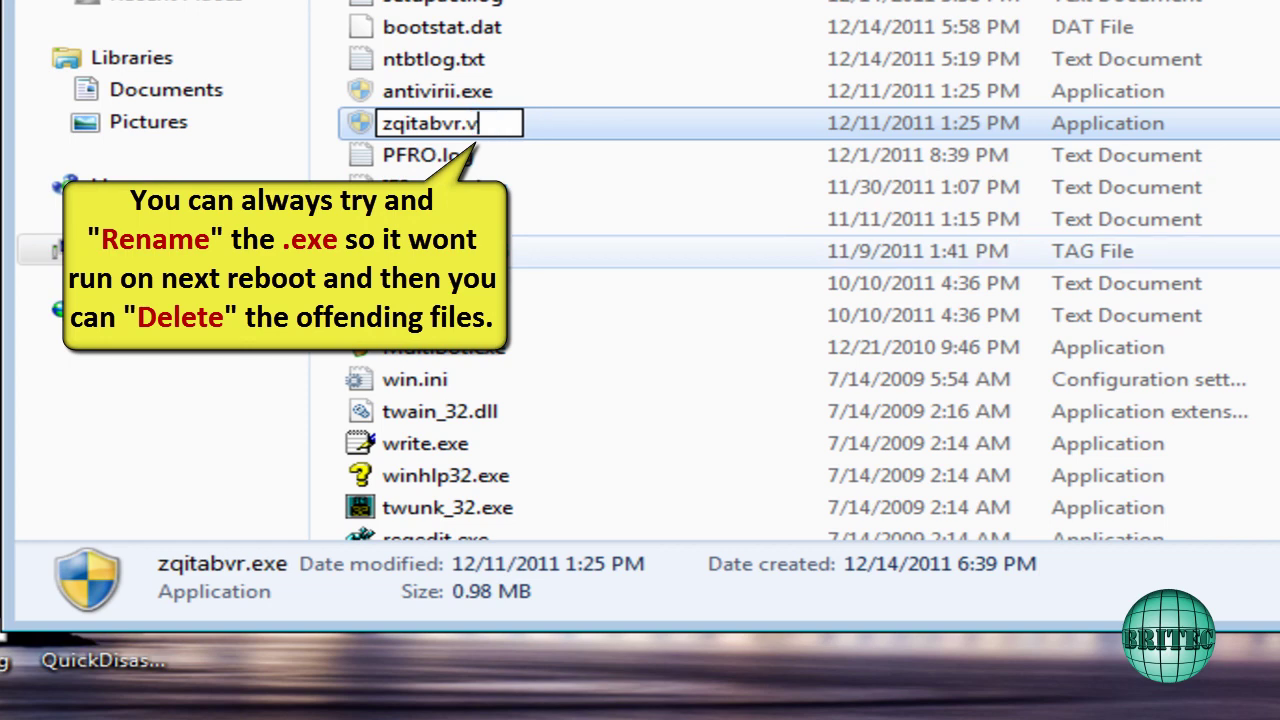
text(ir)
key(Return)
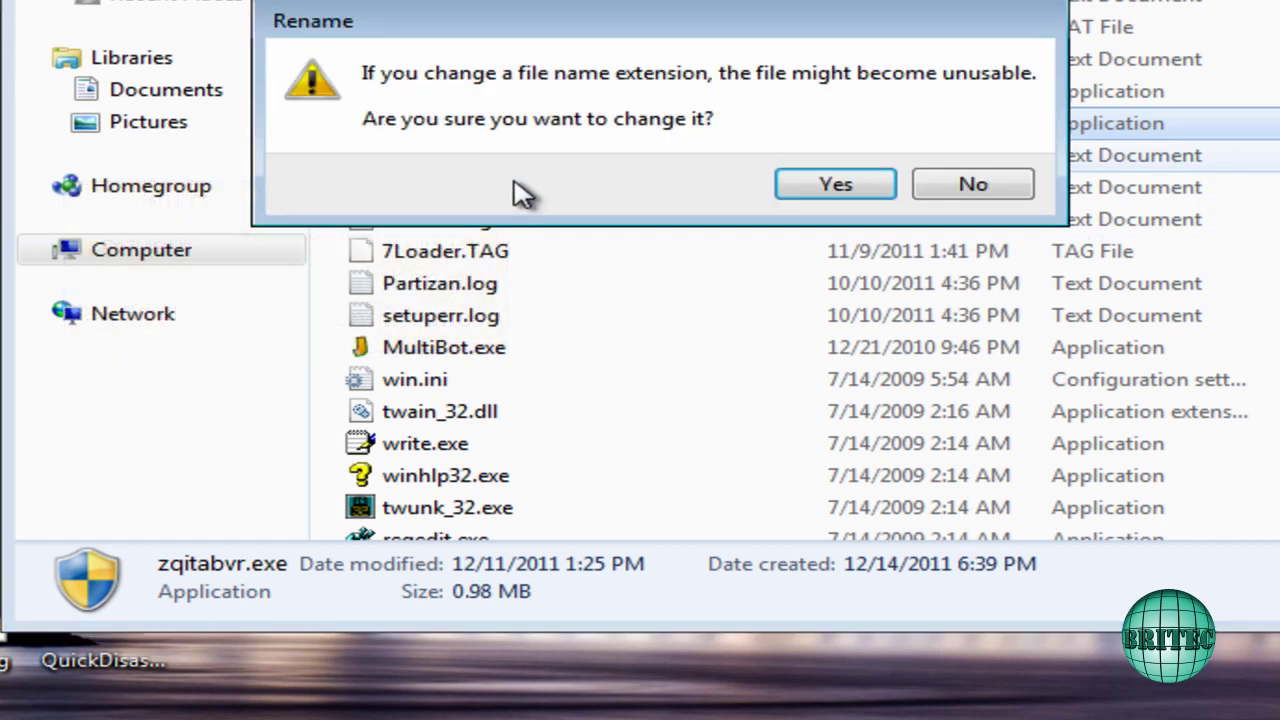
click(835, 186)
key(Down)
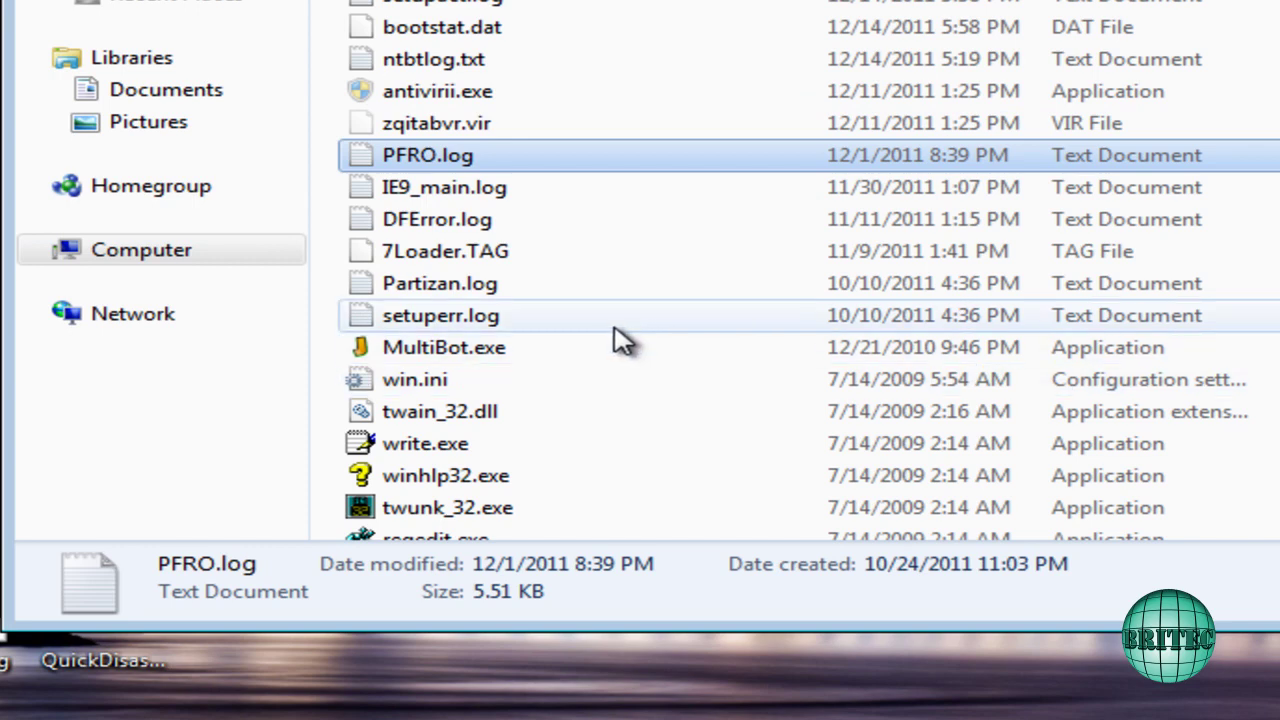
Step: Rename zqitabvr.vir in the Windows folder back to zqitabvr.exe, accepting the extension change and granting administrator permission
click(472, 124)
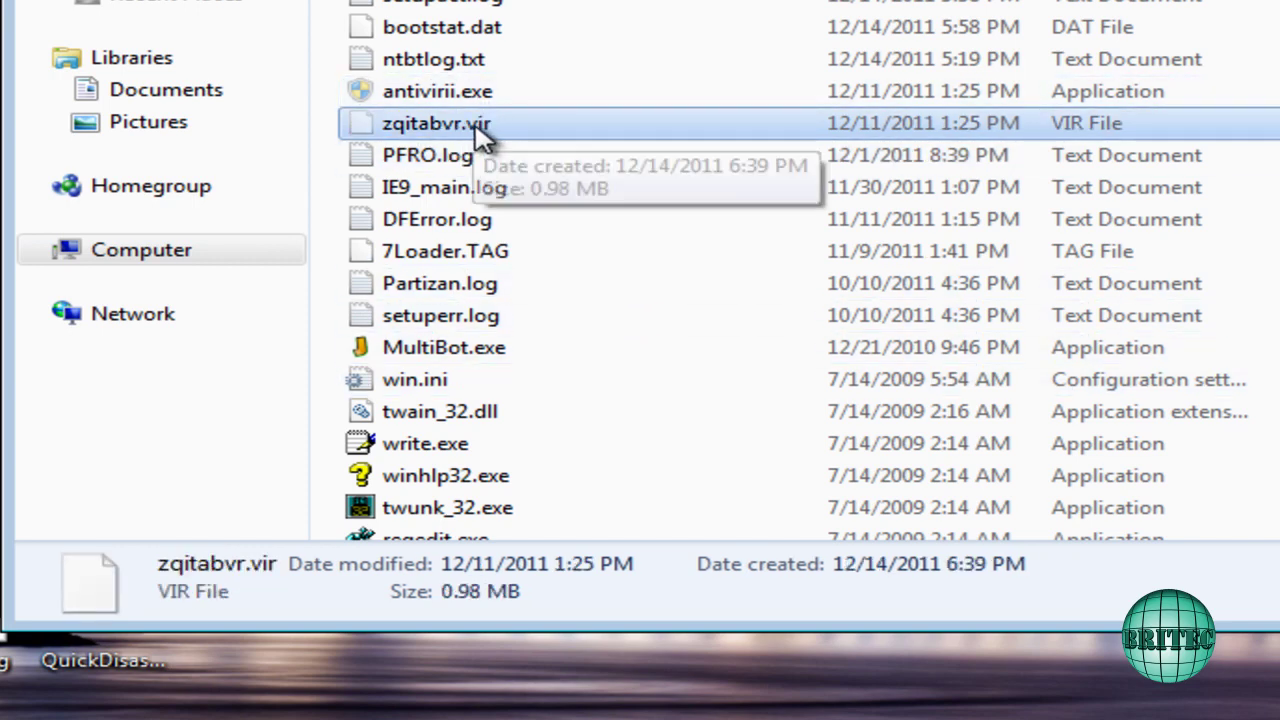
right_click(474, 126)
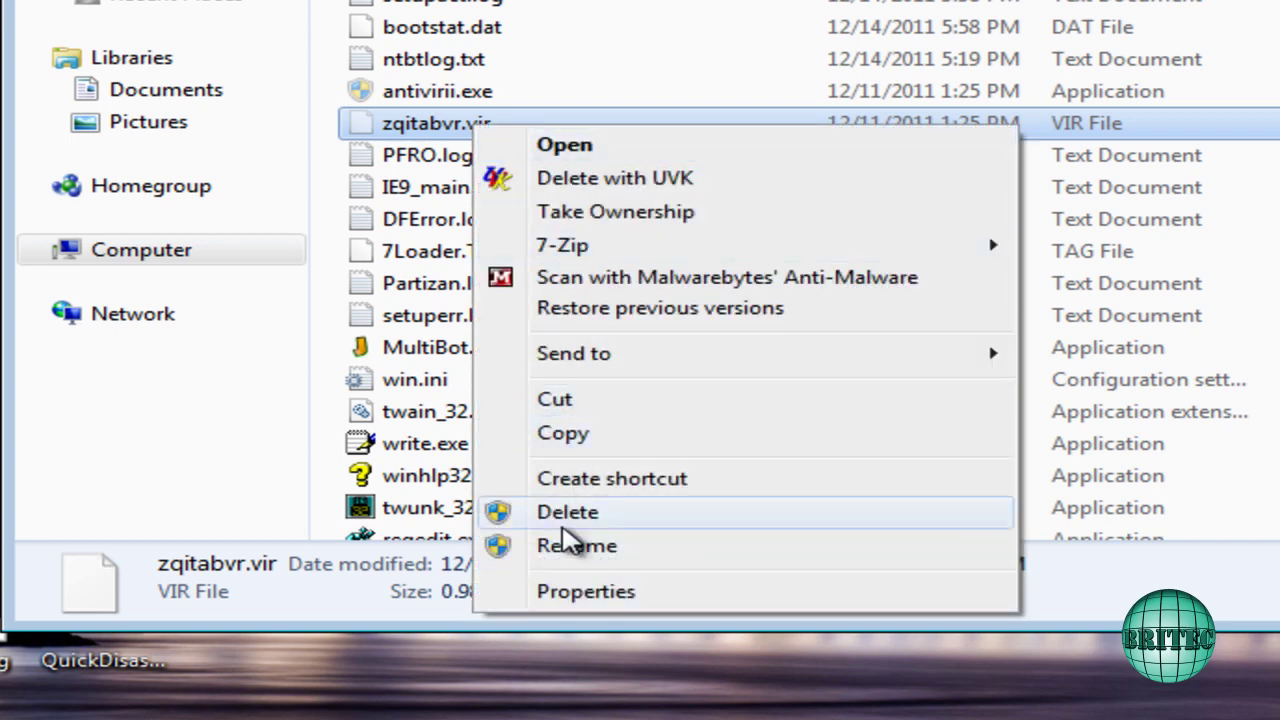
key(m)
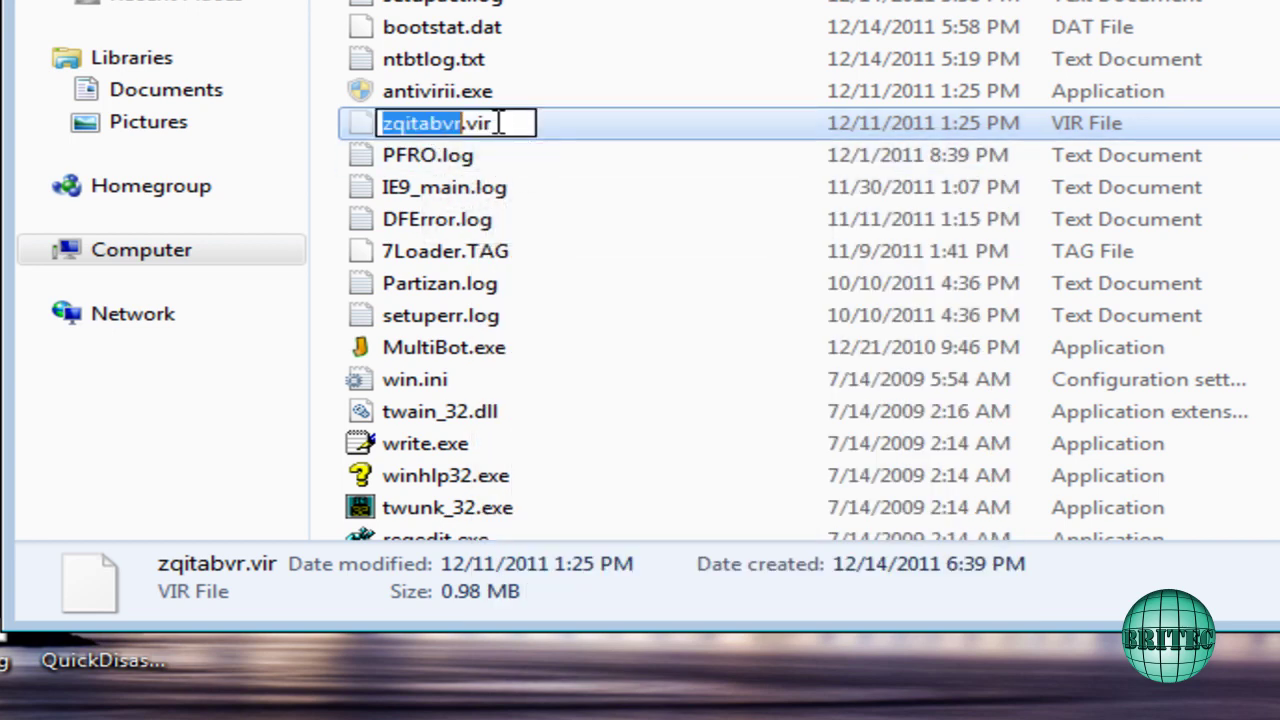
click(511, 122)
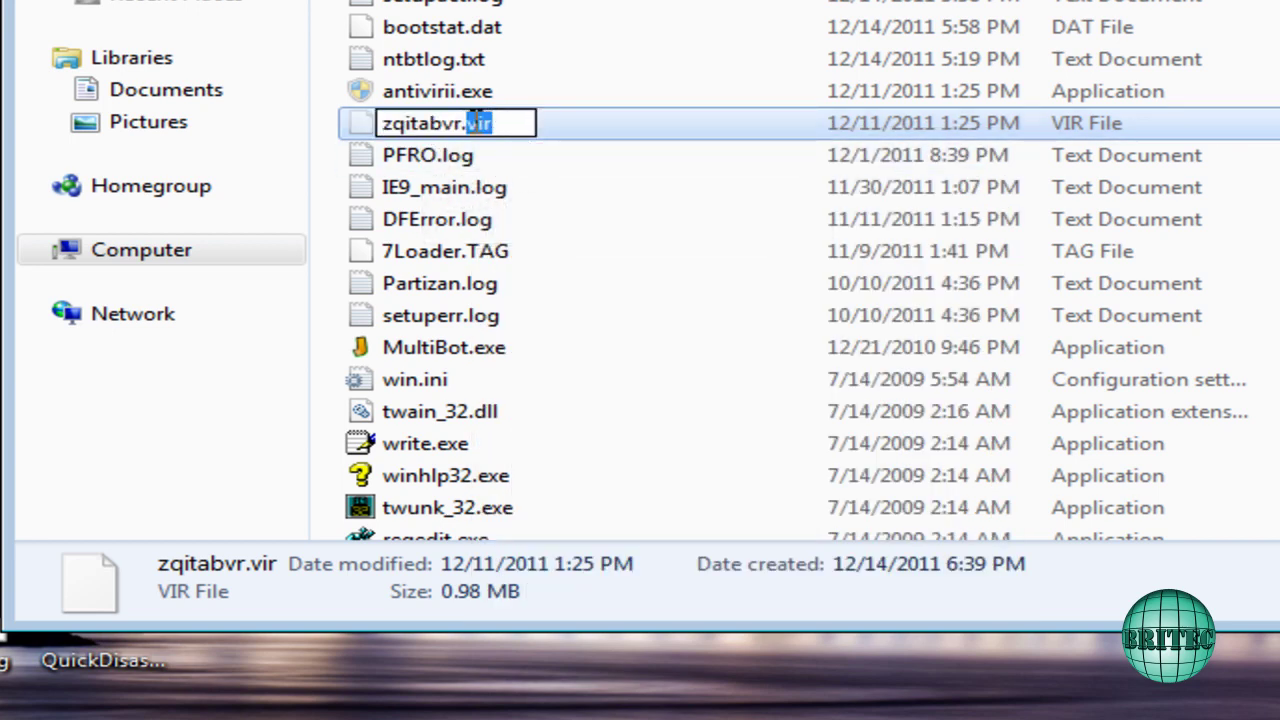
text(exe)
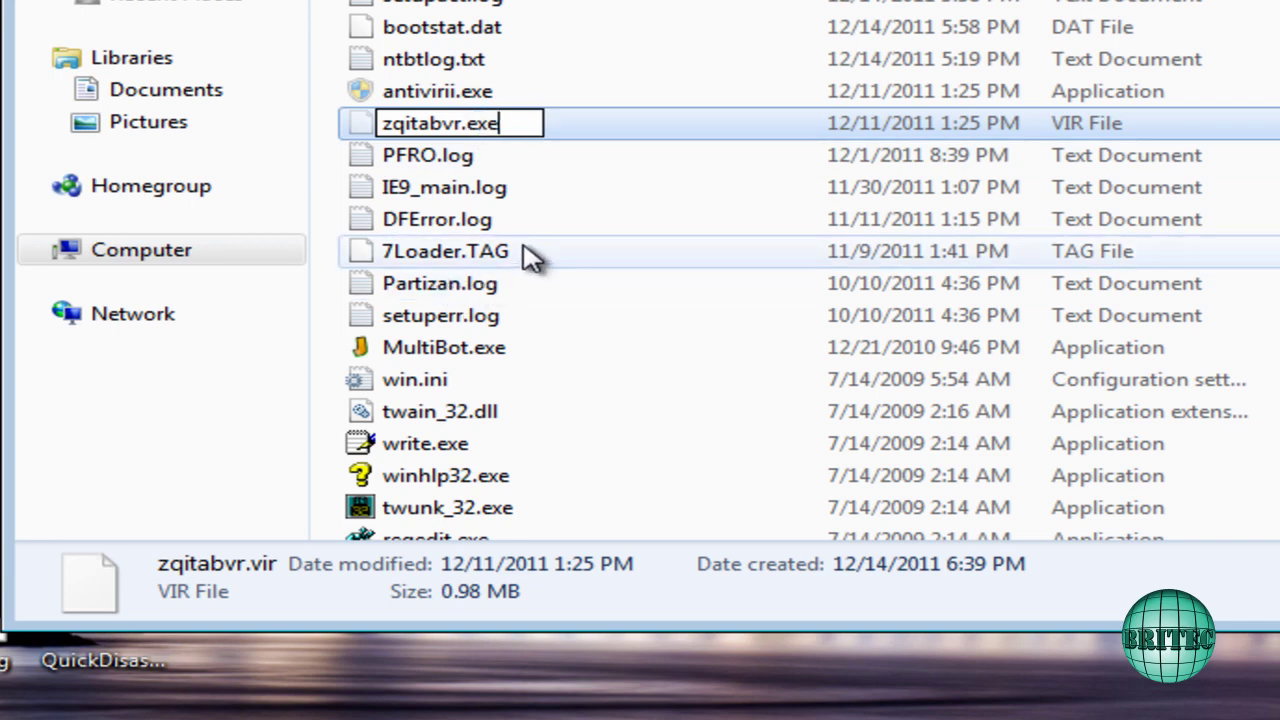
key(Return)
click(834, 183)
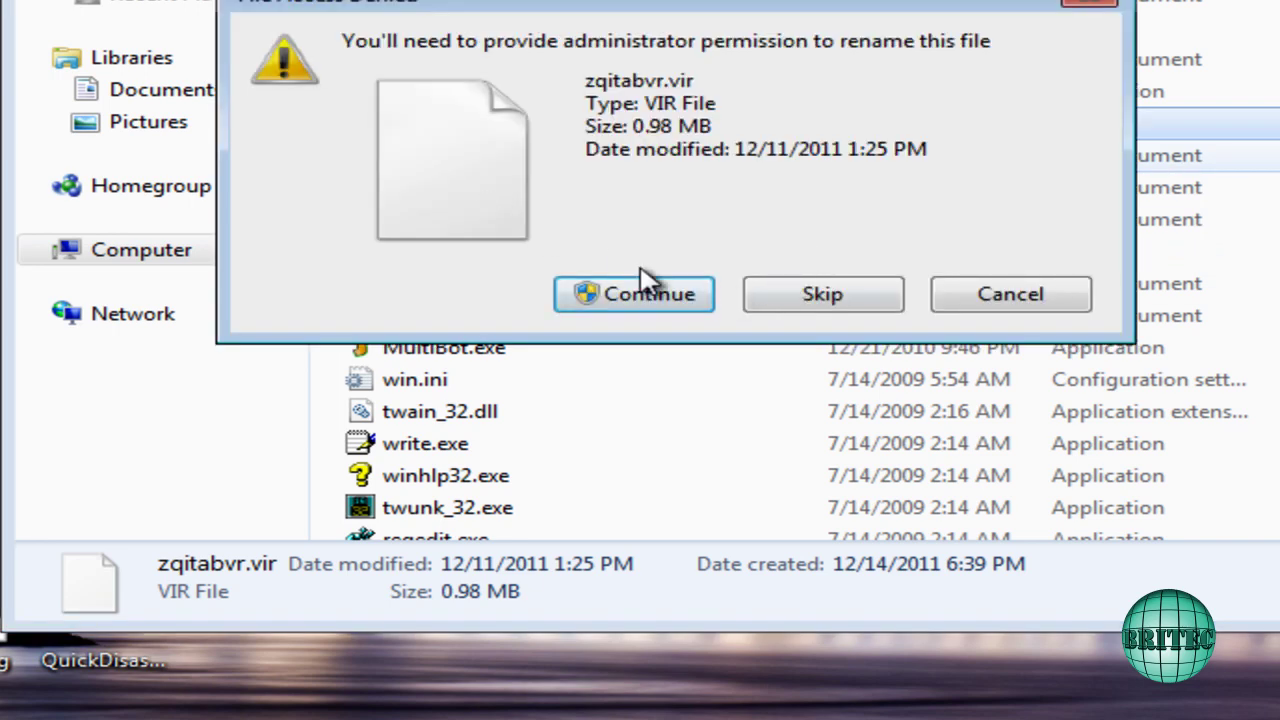
click(686, 303)
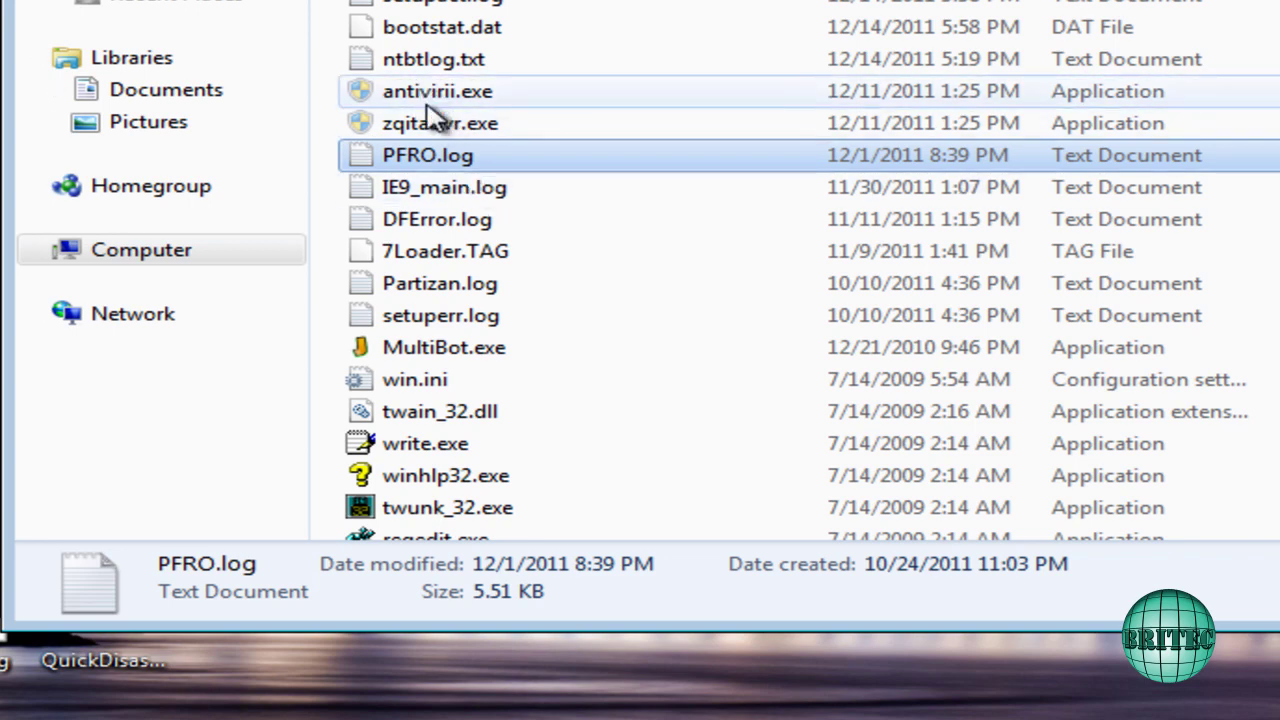
click(424, 123)
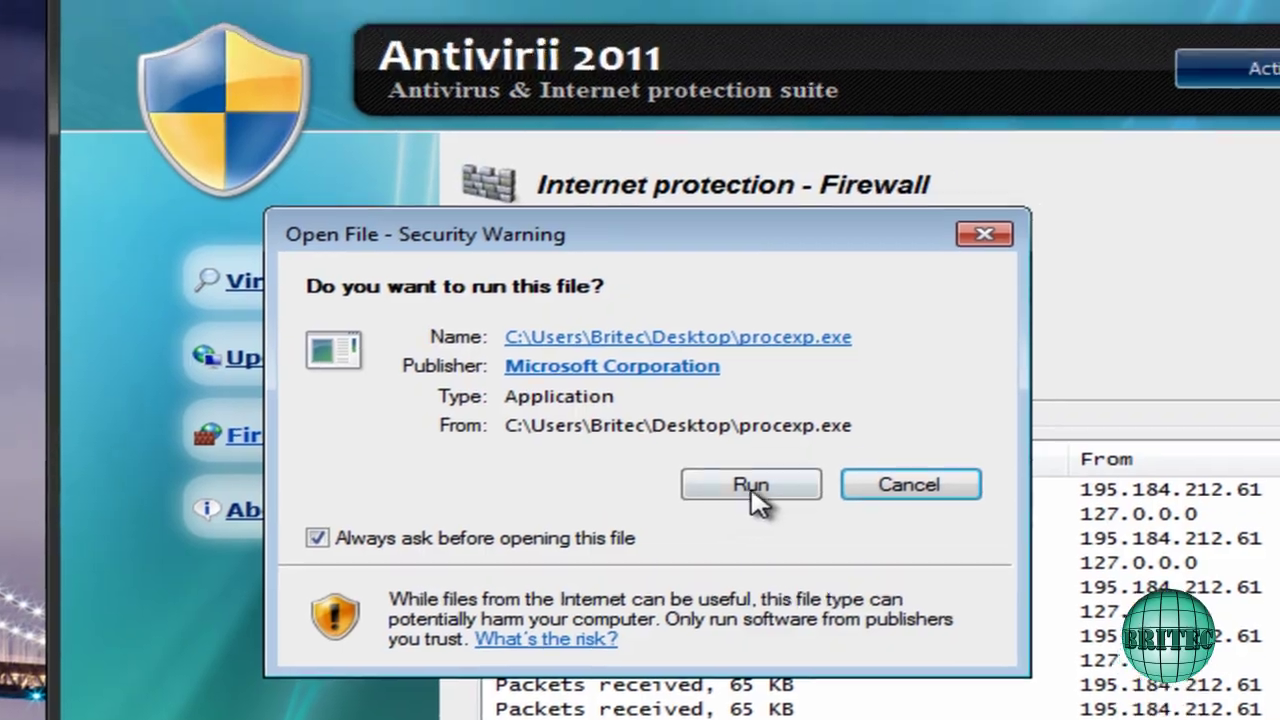
Step: Run procexp.exe and locate the antivirii.exe process in Process Explorer's process list
click(733, 232)
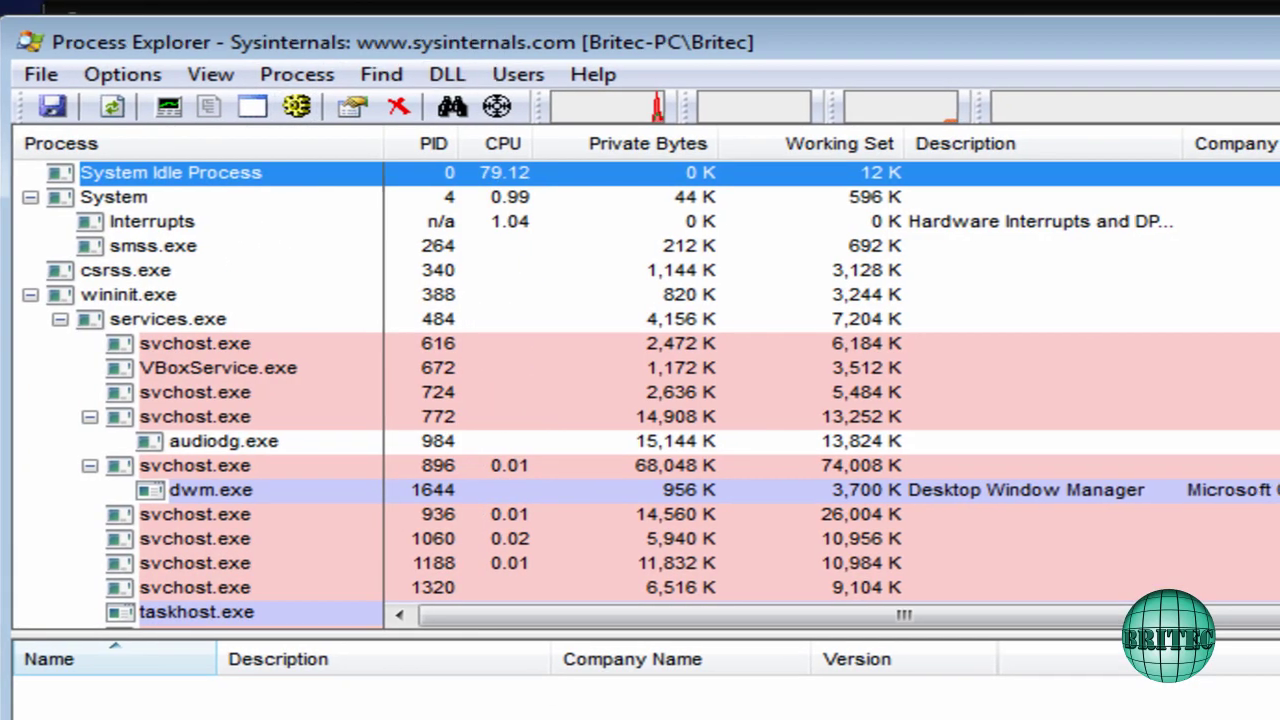
scroll(650, 382, down, 6)
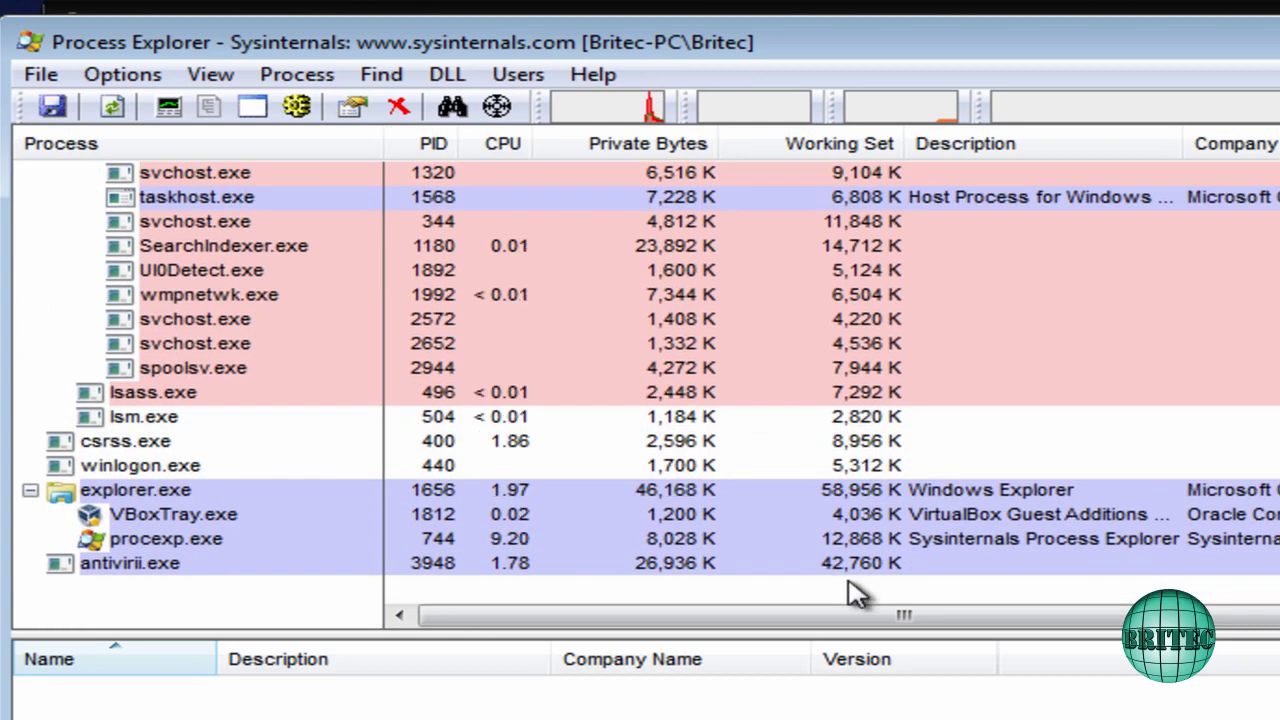
click(150, 566)
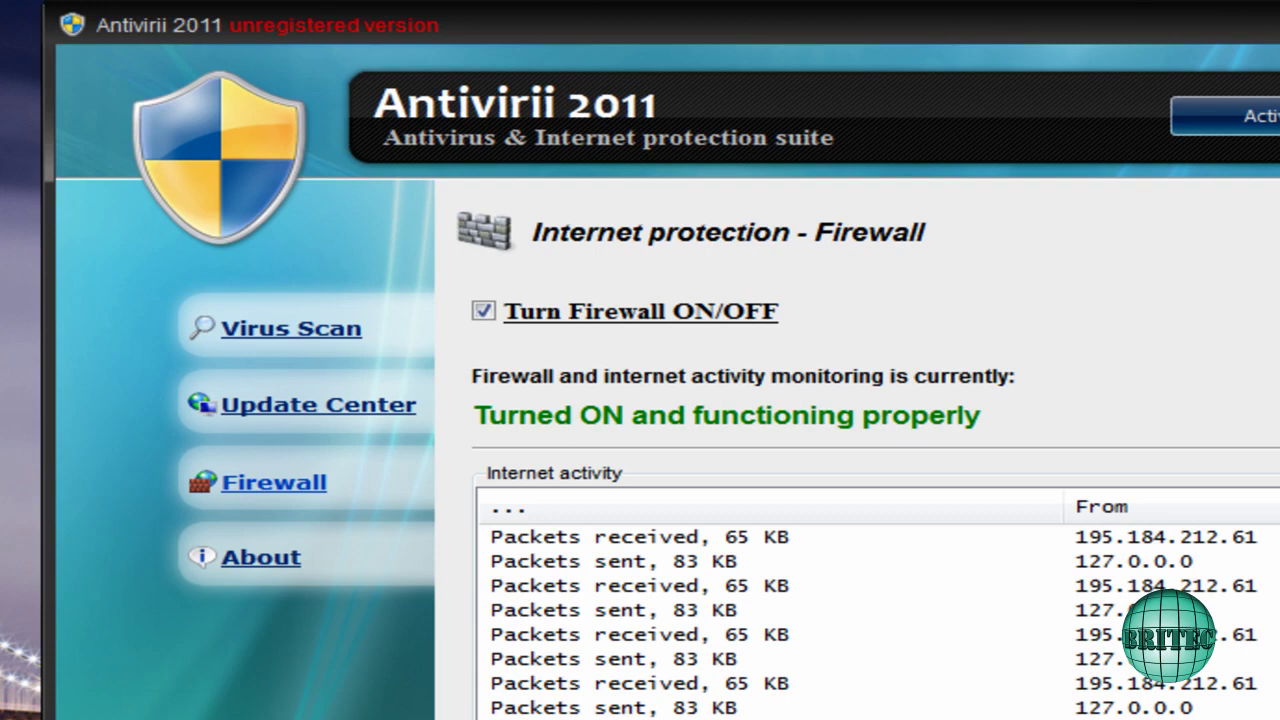
Step: Launch UVK, install the 2.4.2.0 update and accept the end user license agreement
click(742, 531)
click(803, 575)
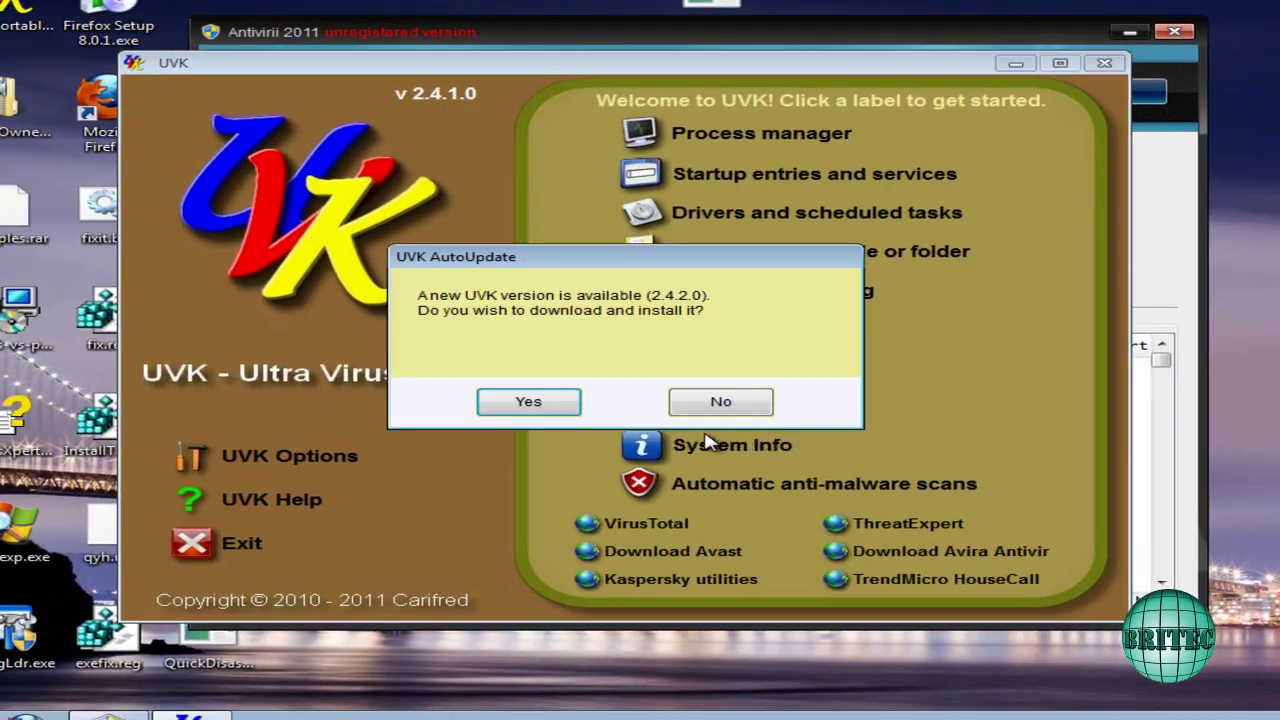
click(528, 402)
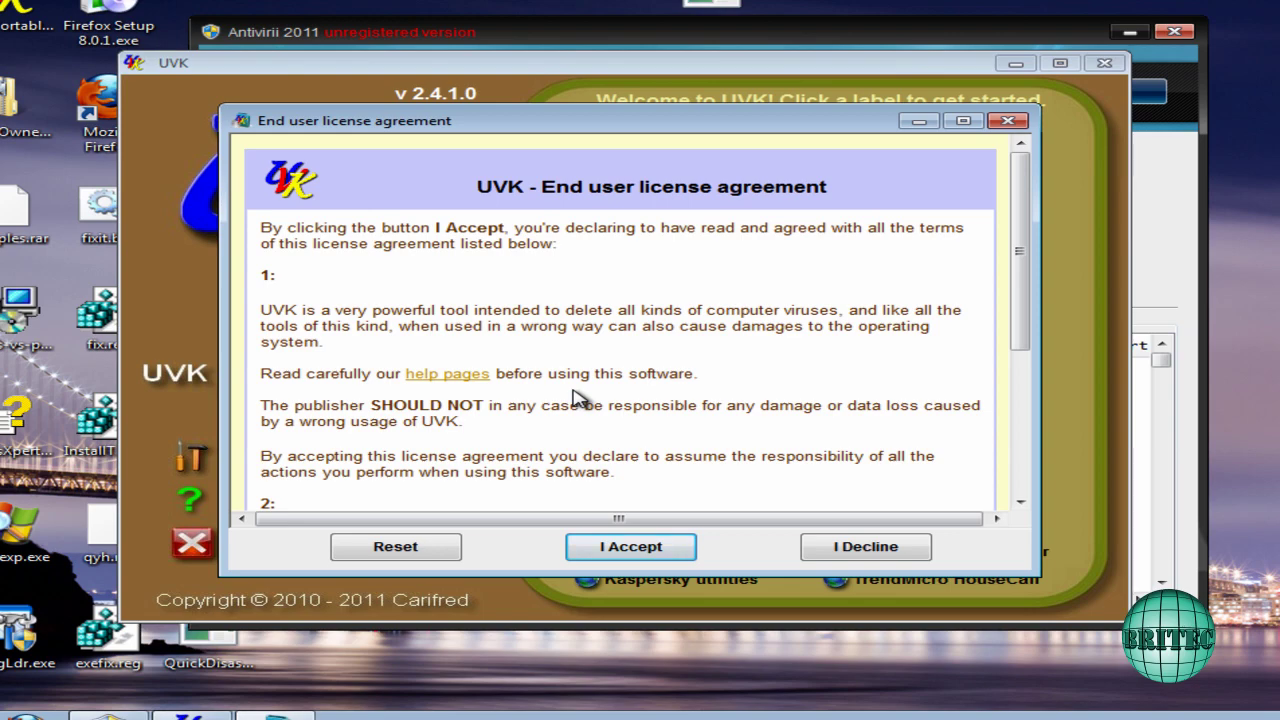
click(645, 555)
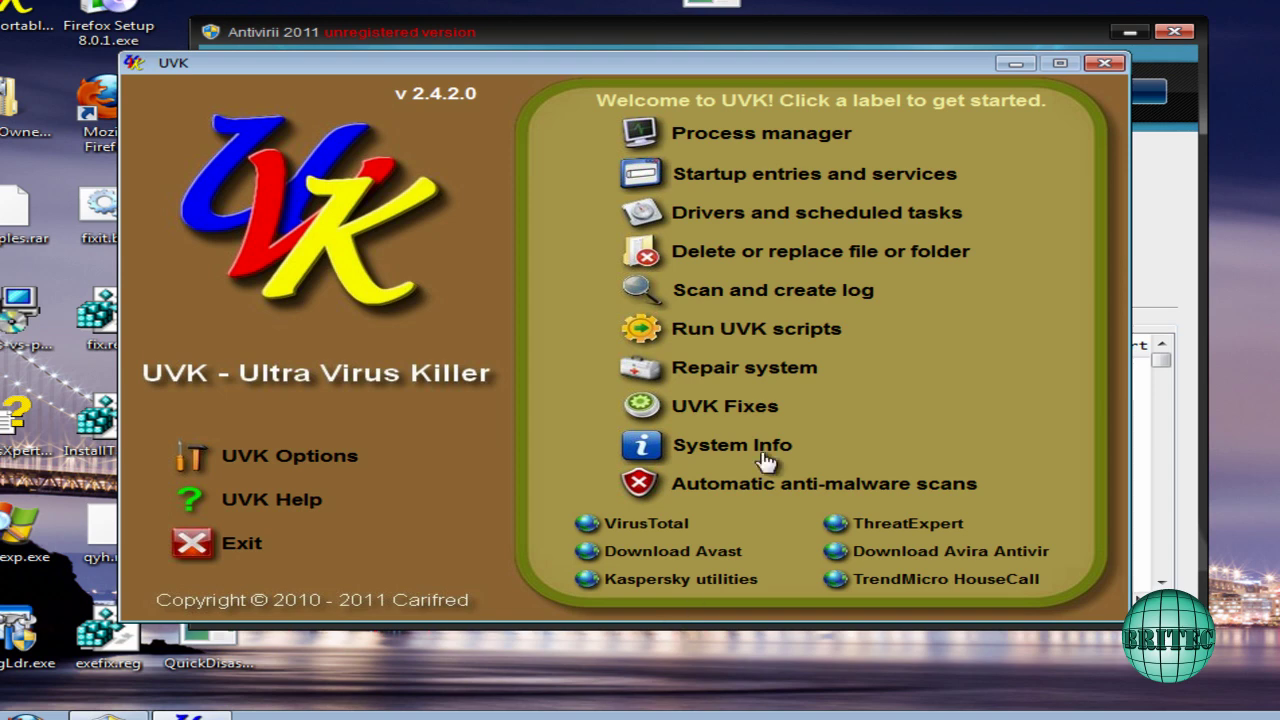
Step: Kill the C:\Windows\antivirii.exe process and delete its file with UVK's Process Manager, and close UVK
drag(559, 73, 609, 75)
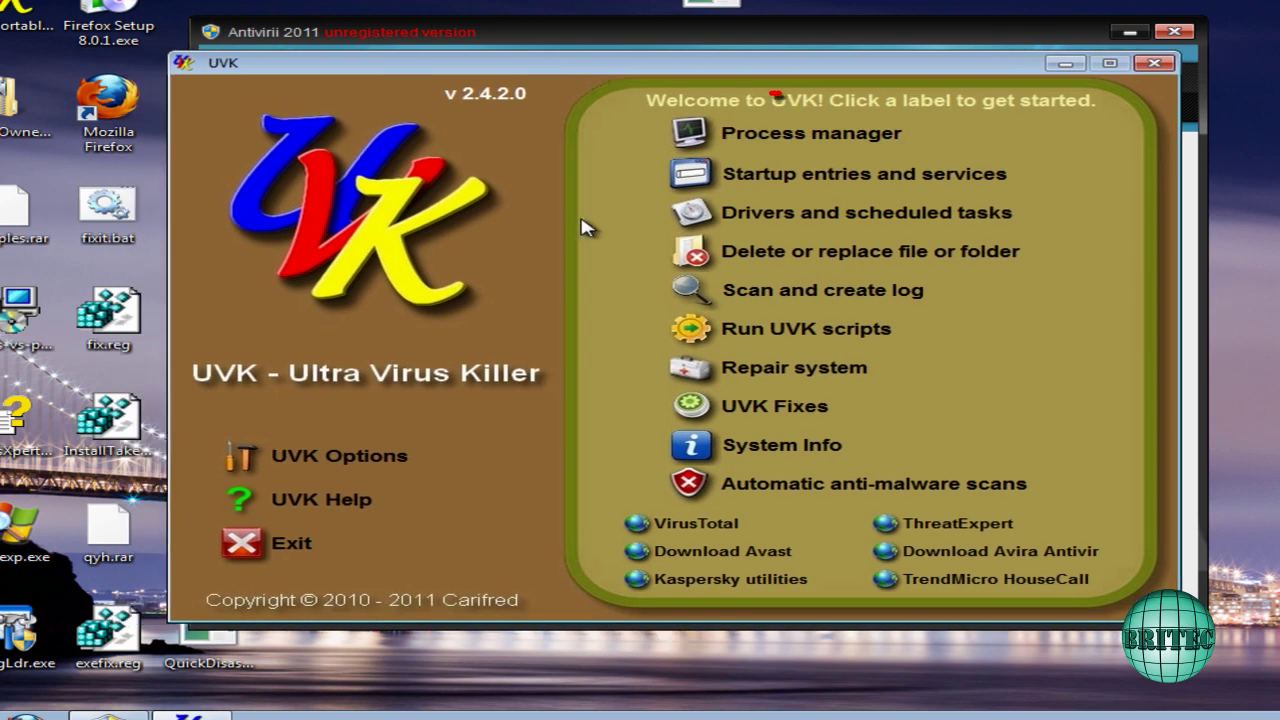
click(812, 140)
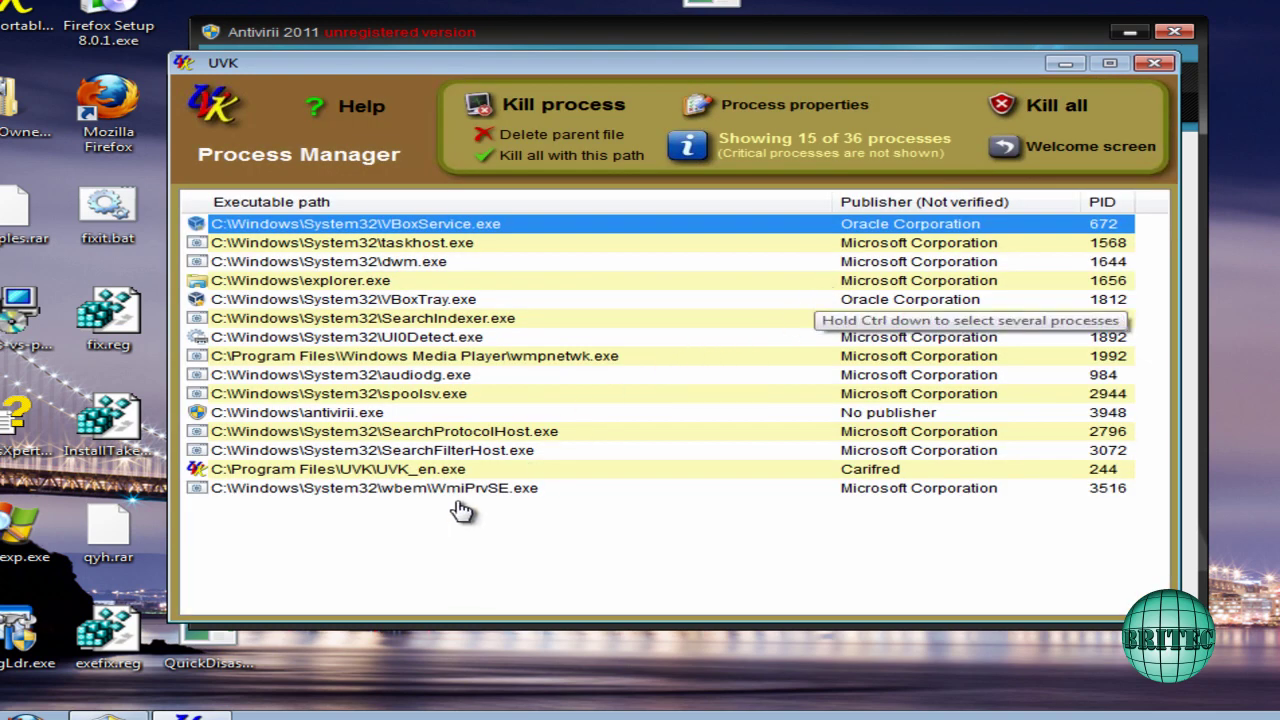
click(333, 413)
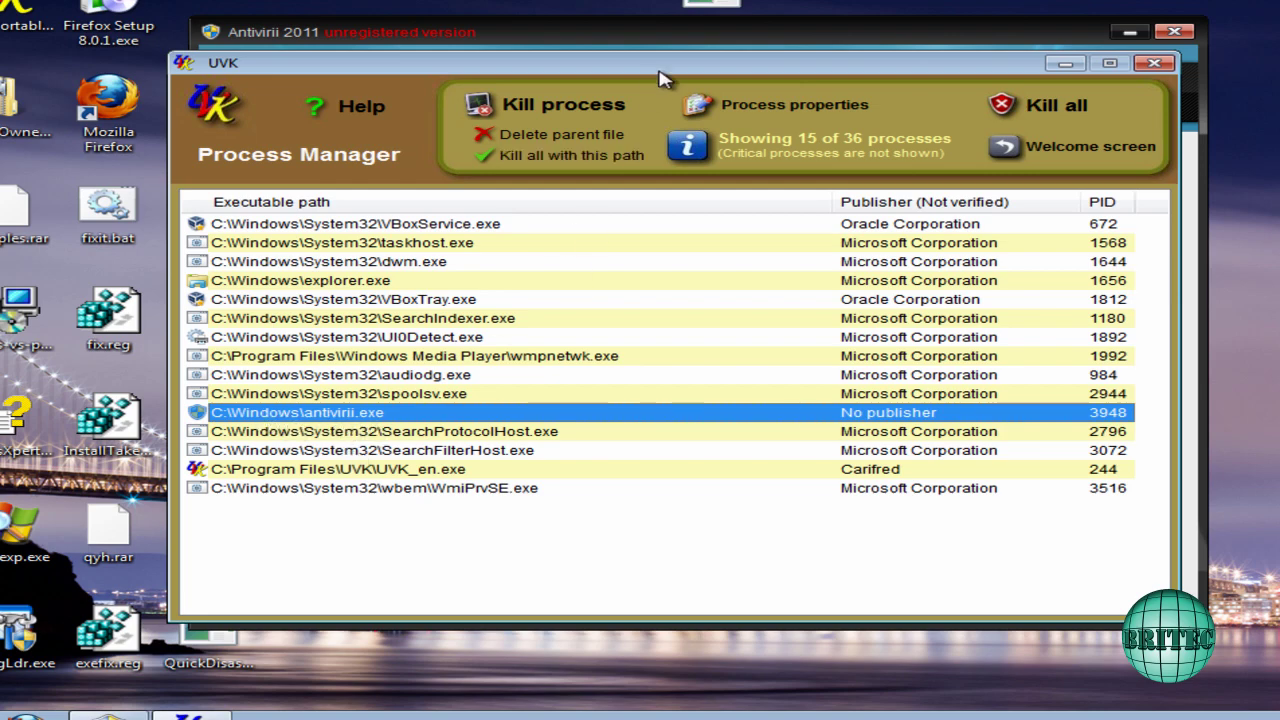
drag(658, 70, 686, 159)
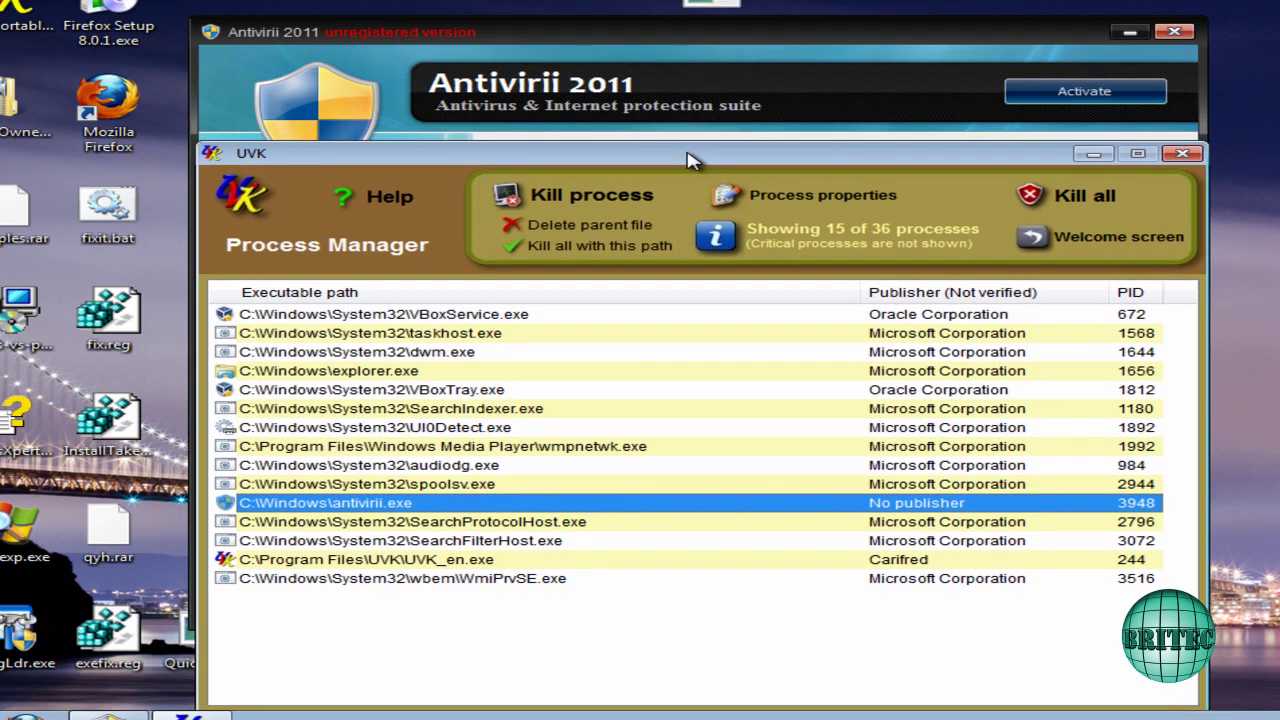
right_click(384, 503)
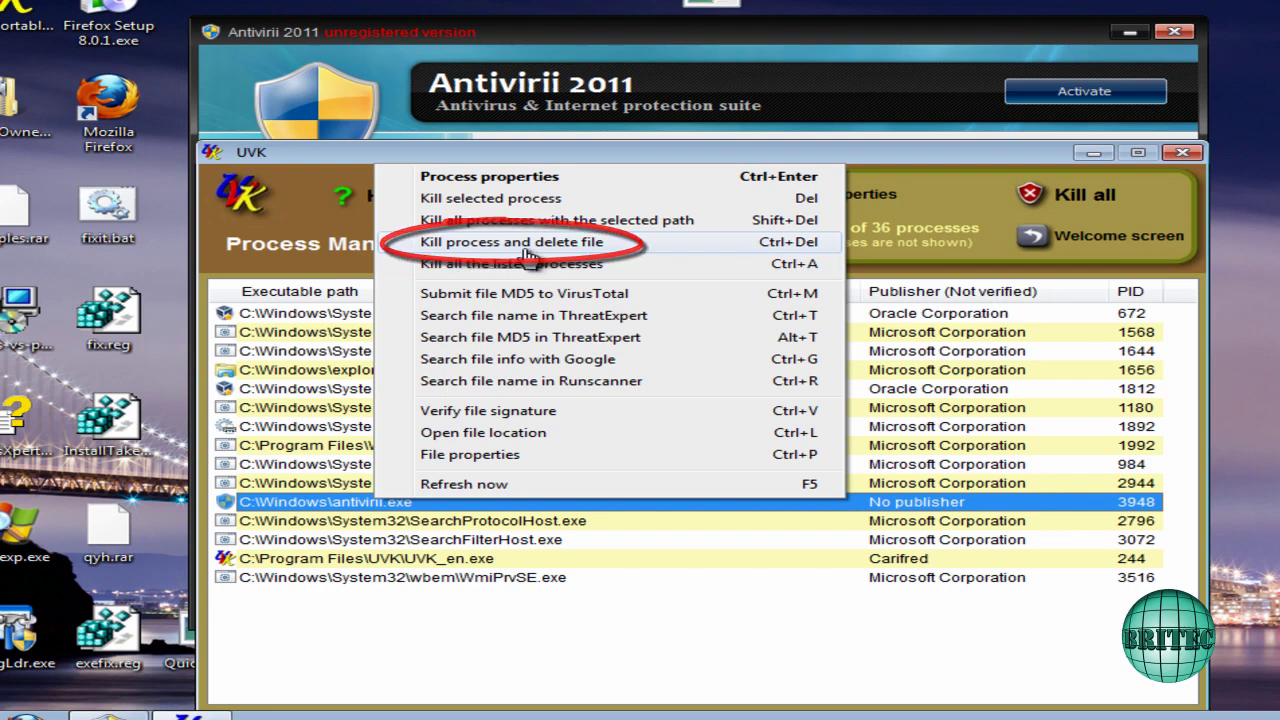
click(525, 250)
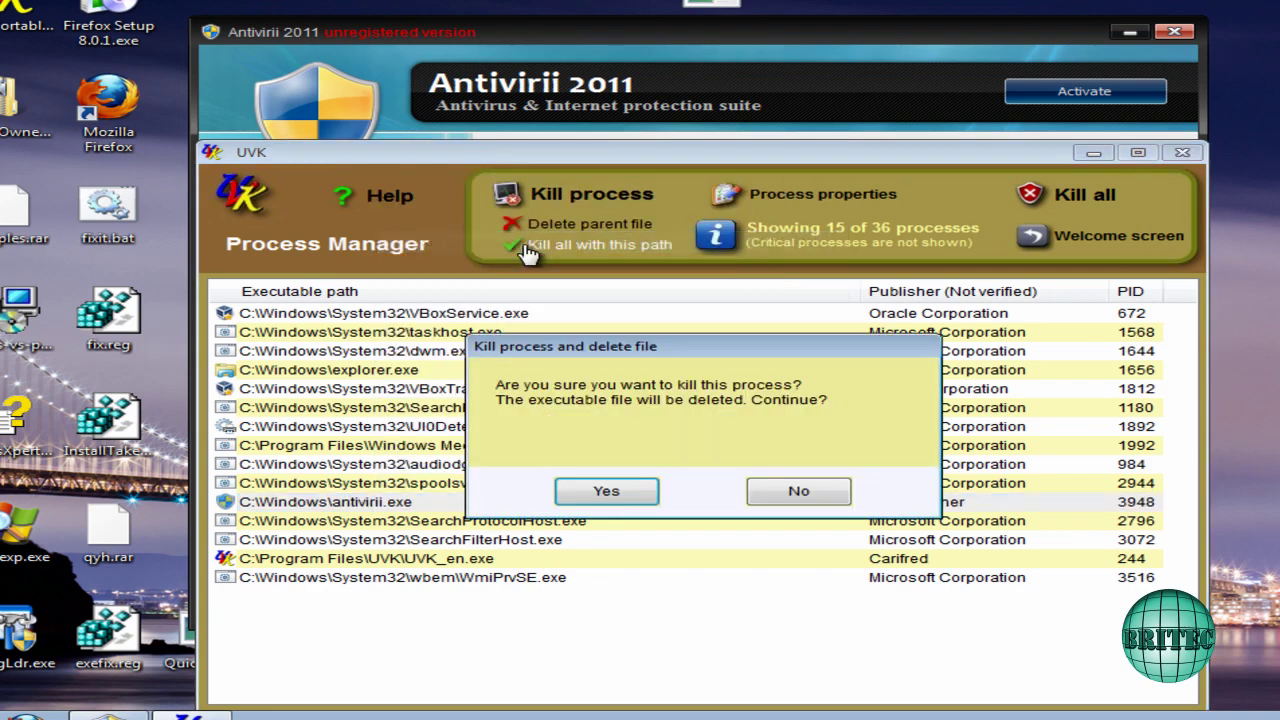
click(612, 494)
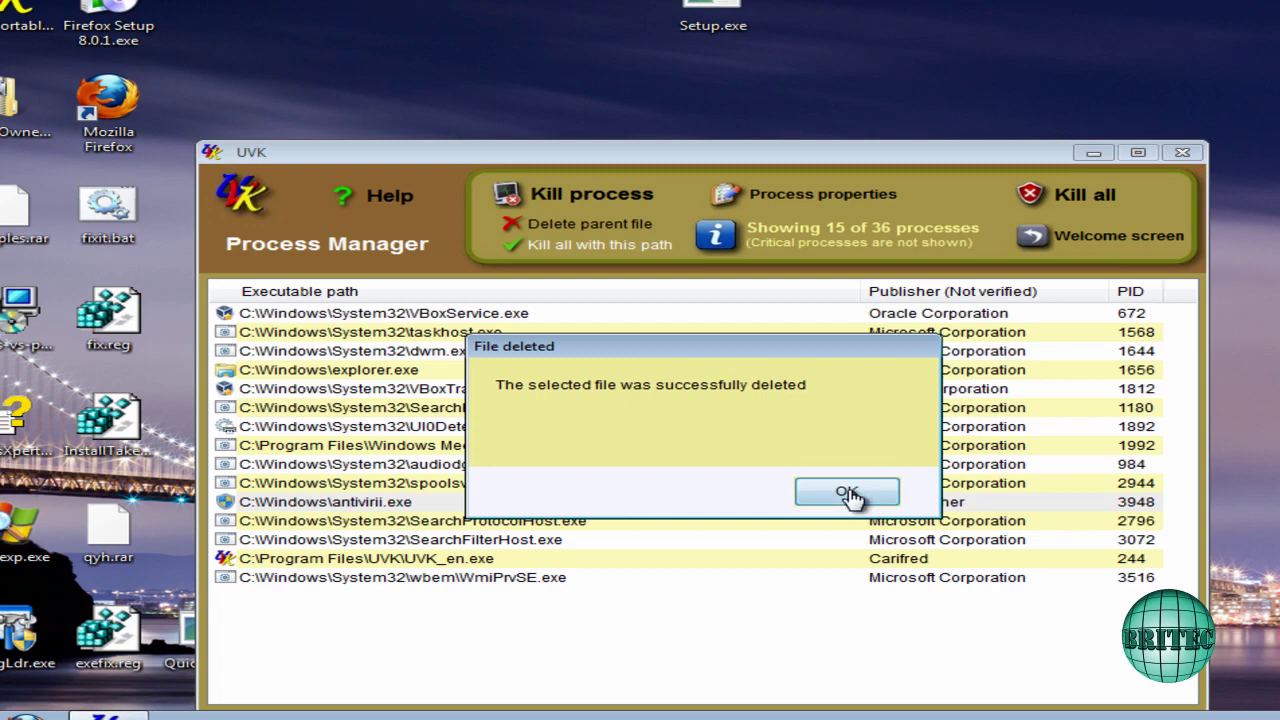
click(851, 491)
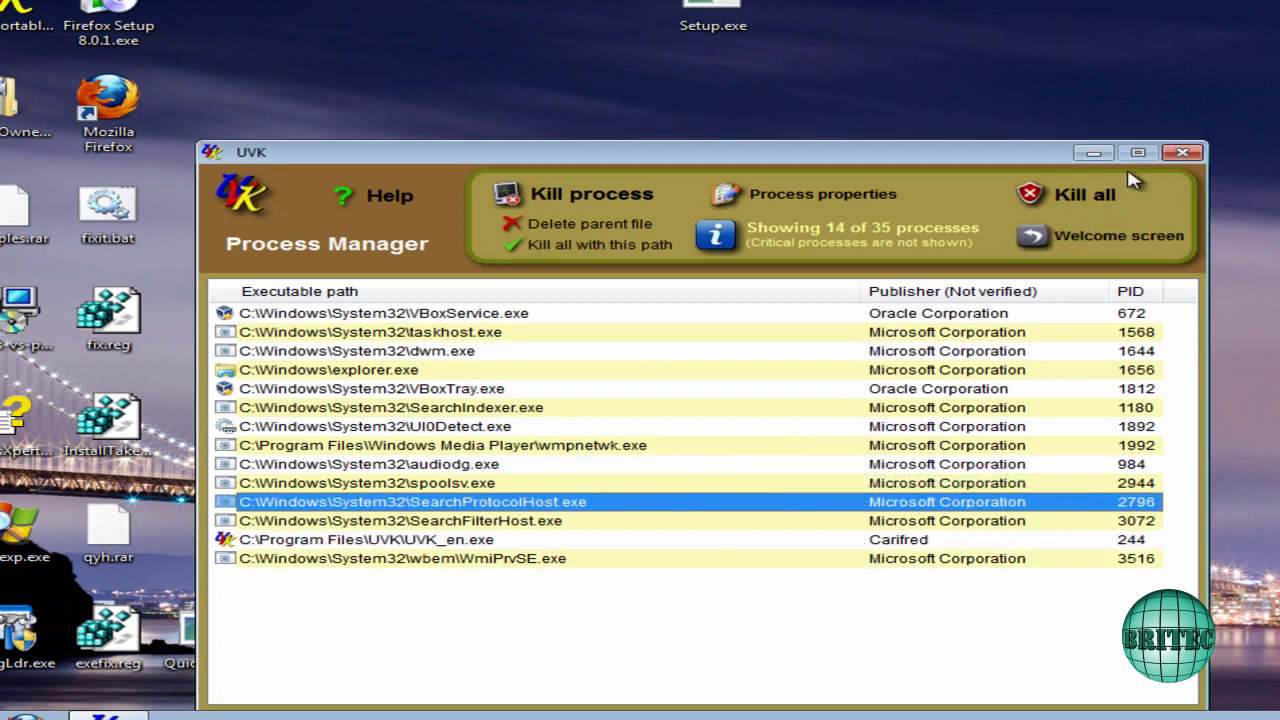
click(1180, 154)
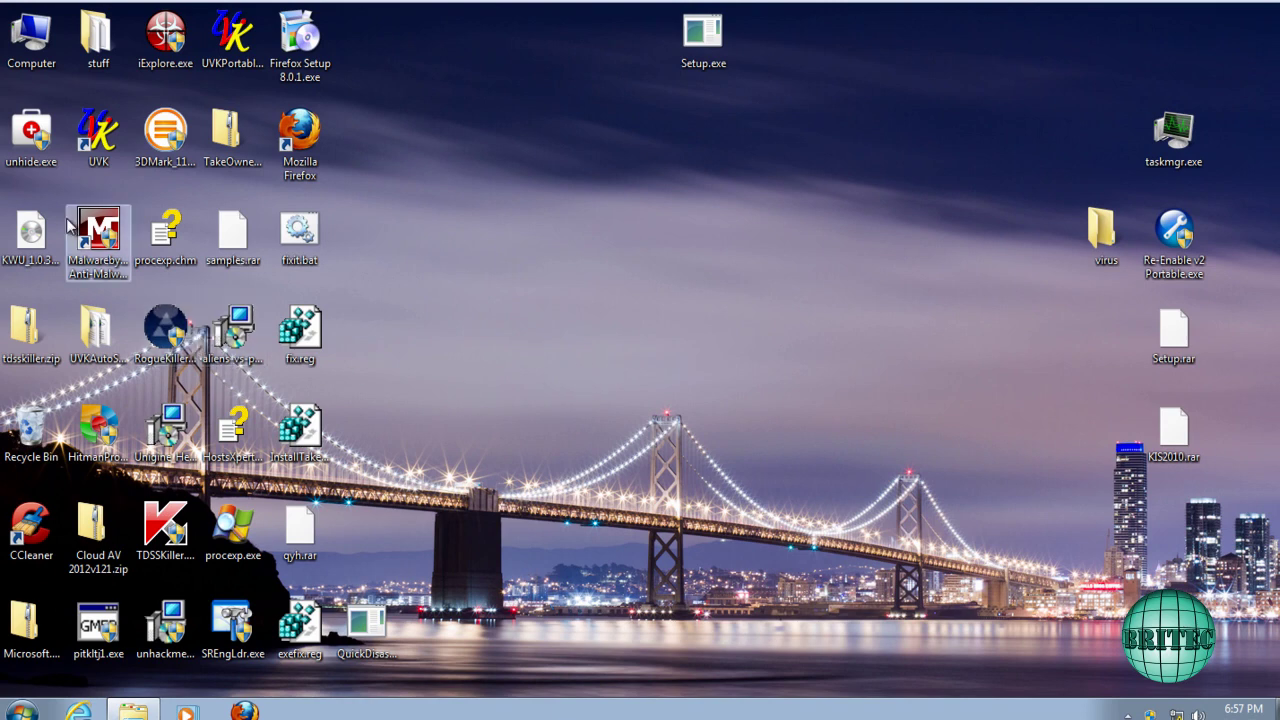
Step: Delete zqitabvr.exe from the Windows folder in the file explorer and check the hidden notification area icons
click(145, 712)
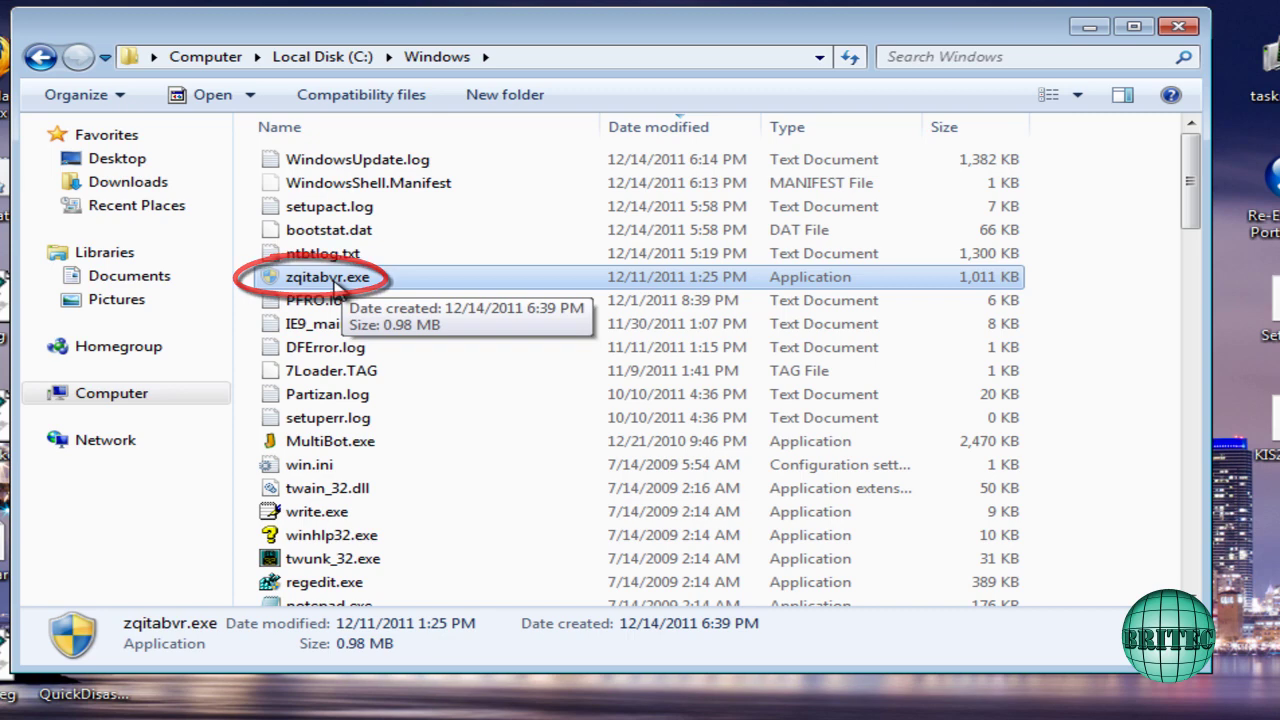
right_click(335, 287)
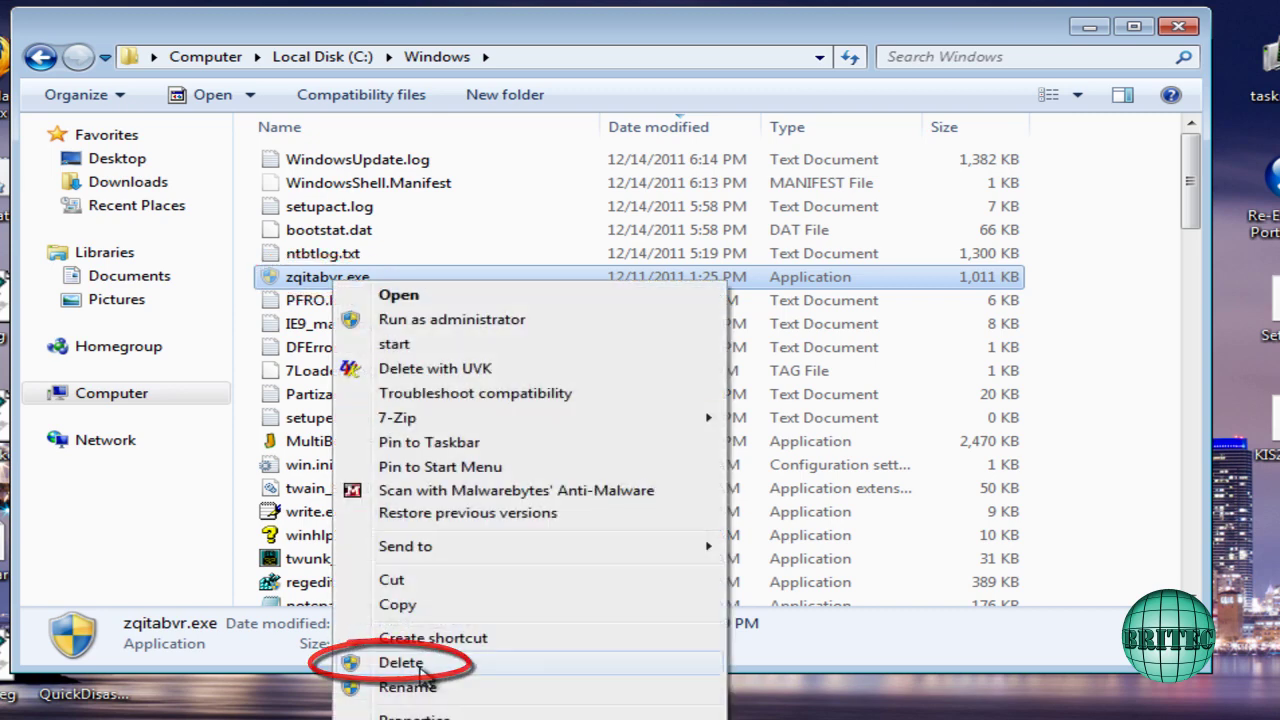
click(400, 660)
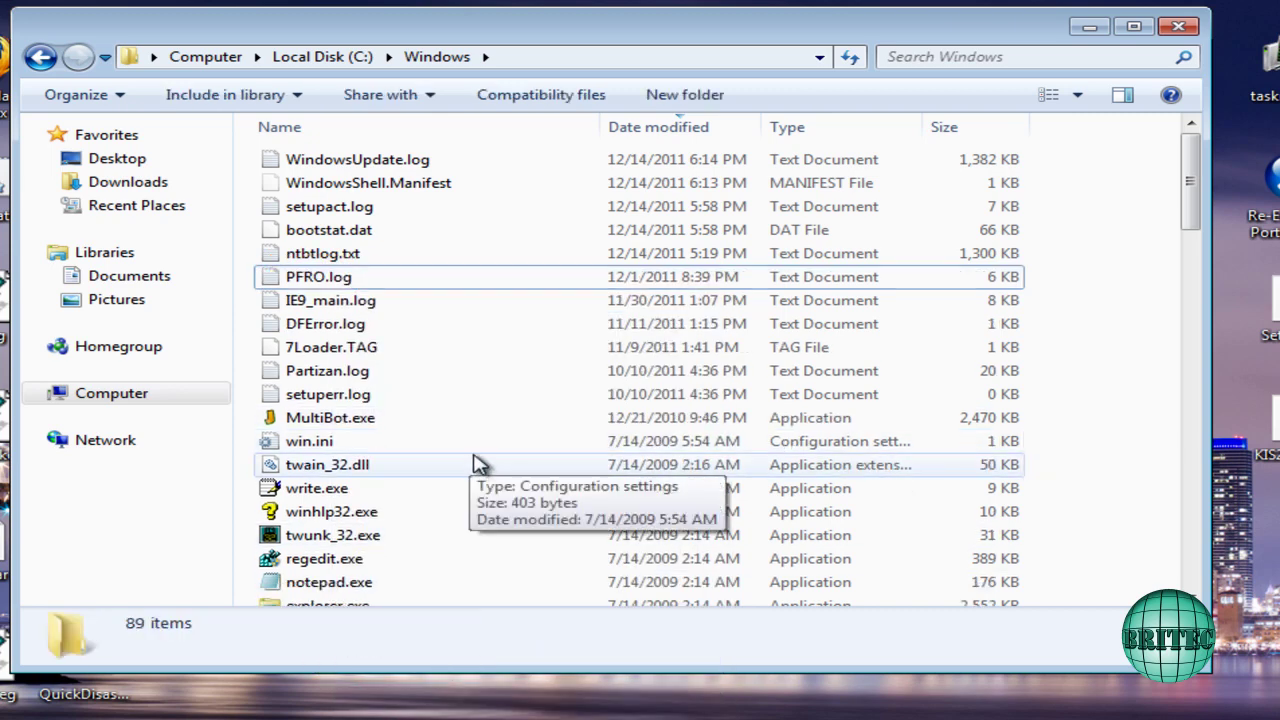
click(1179, 27)
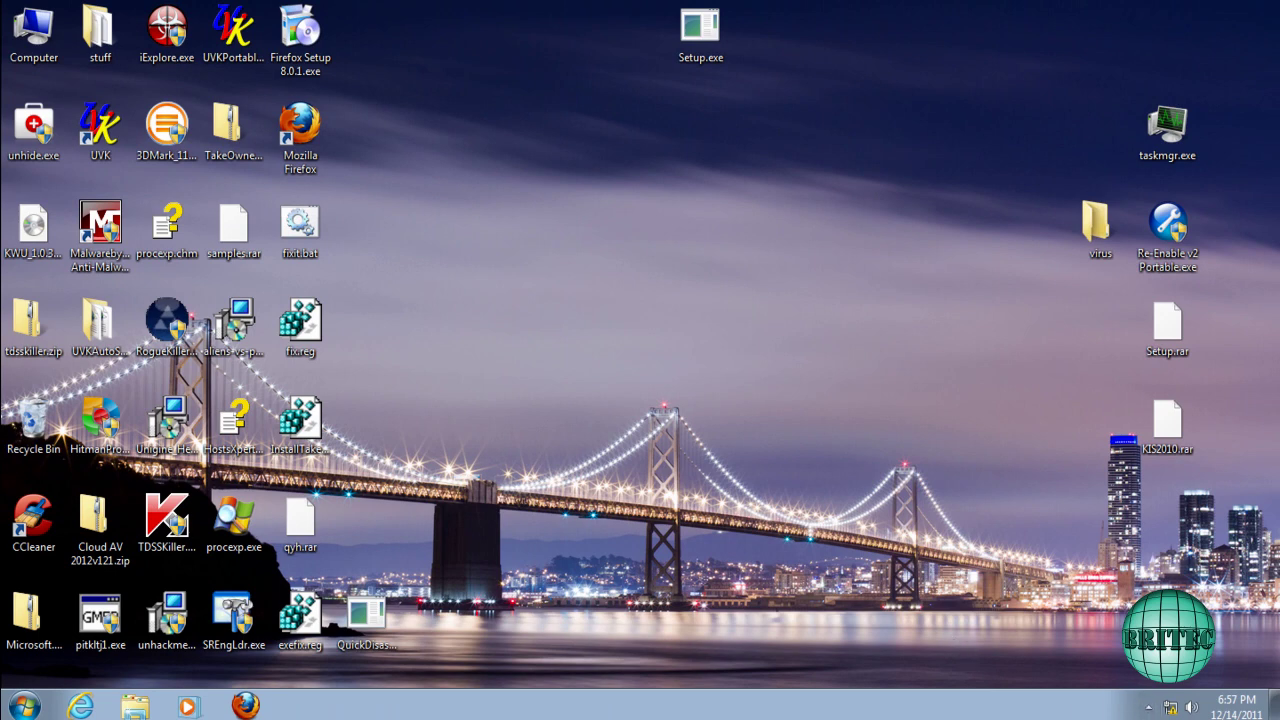
click(1148, 708)
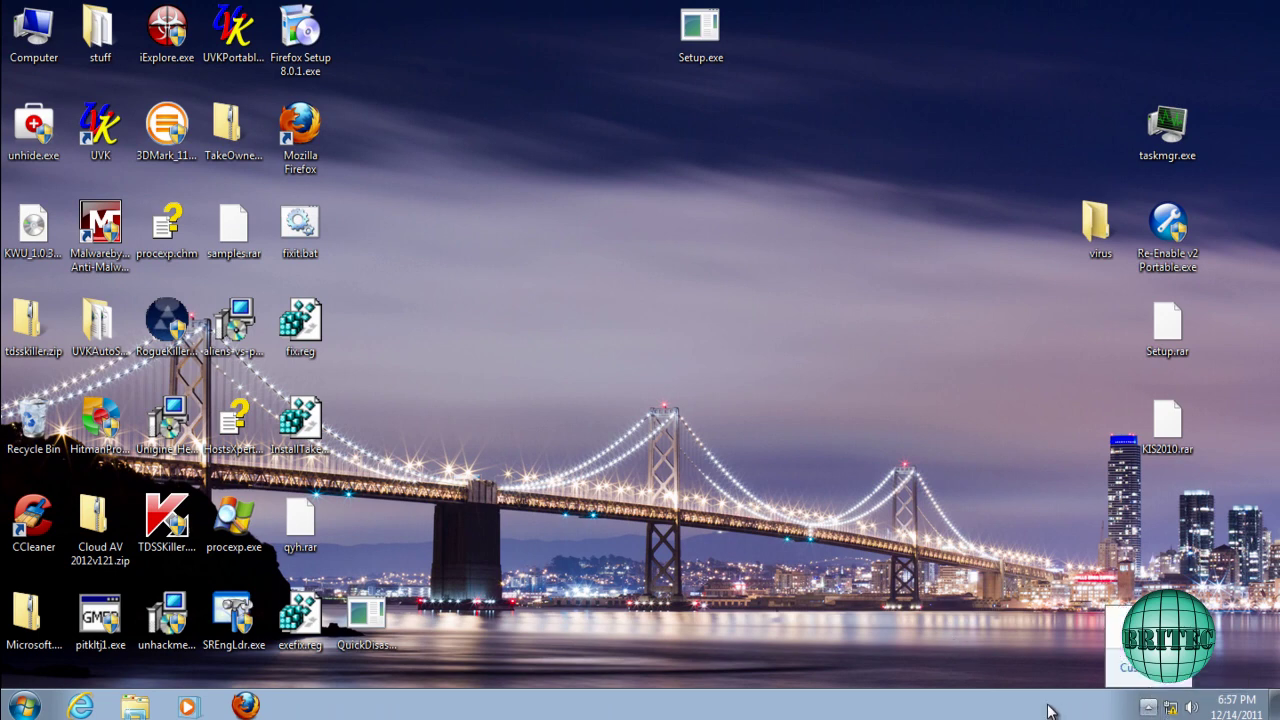
click(584, 635)
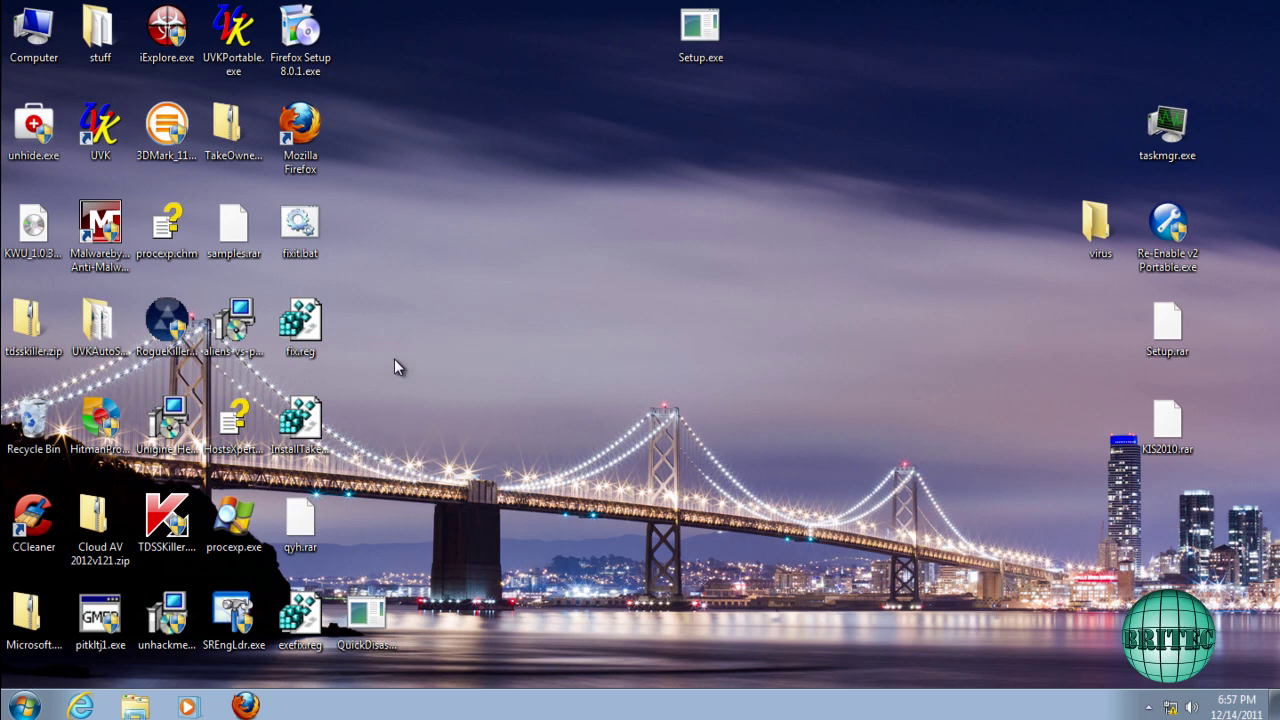
Step: Run UVKPortable.exe from the desktop and decline the update to version 2.4.2.0
double_click(235, 42)
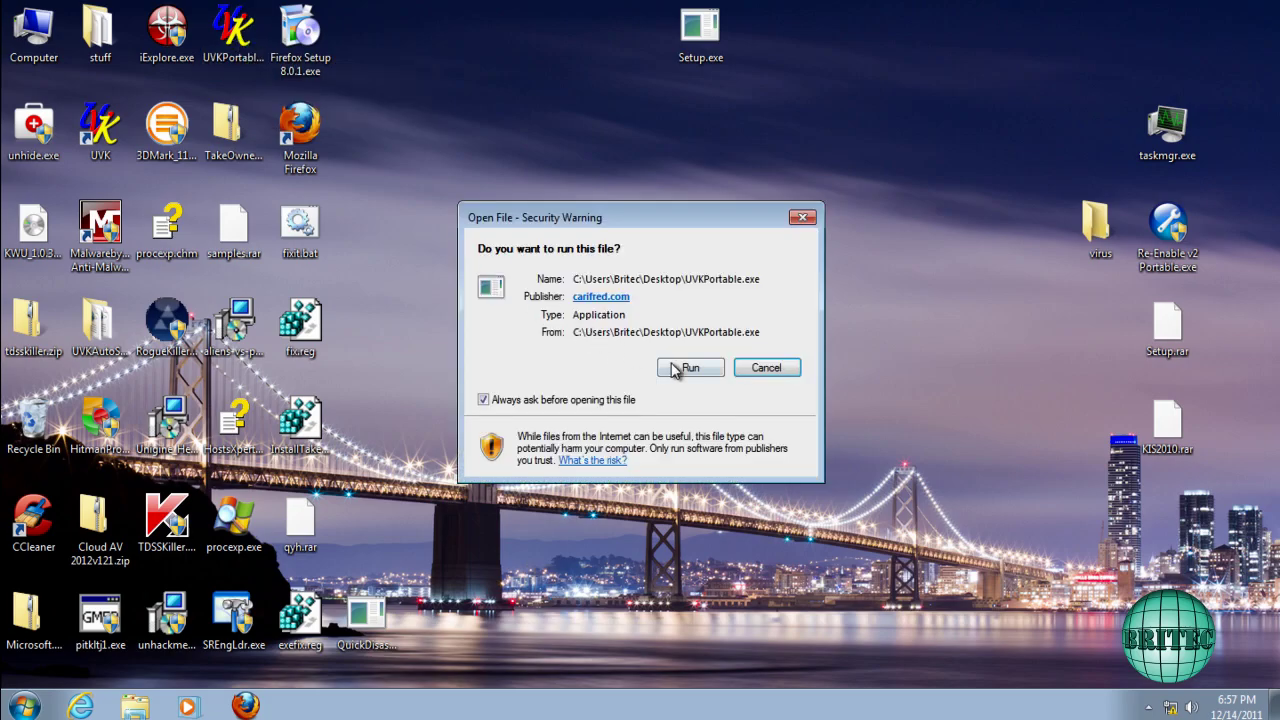
click(688, 368)
click(712, 395)
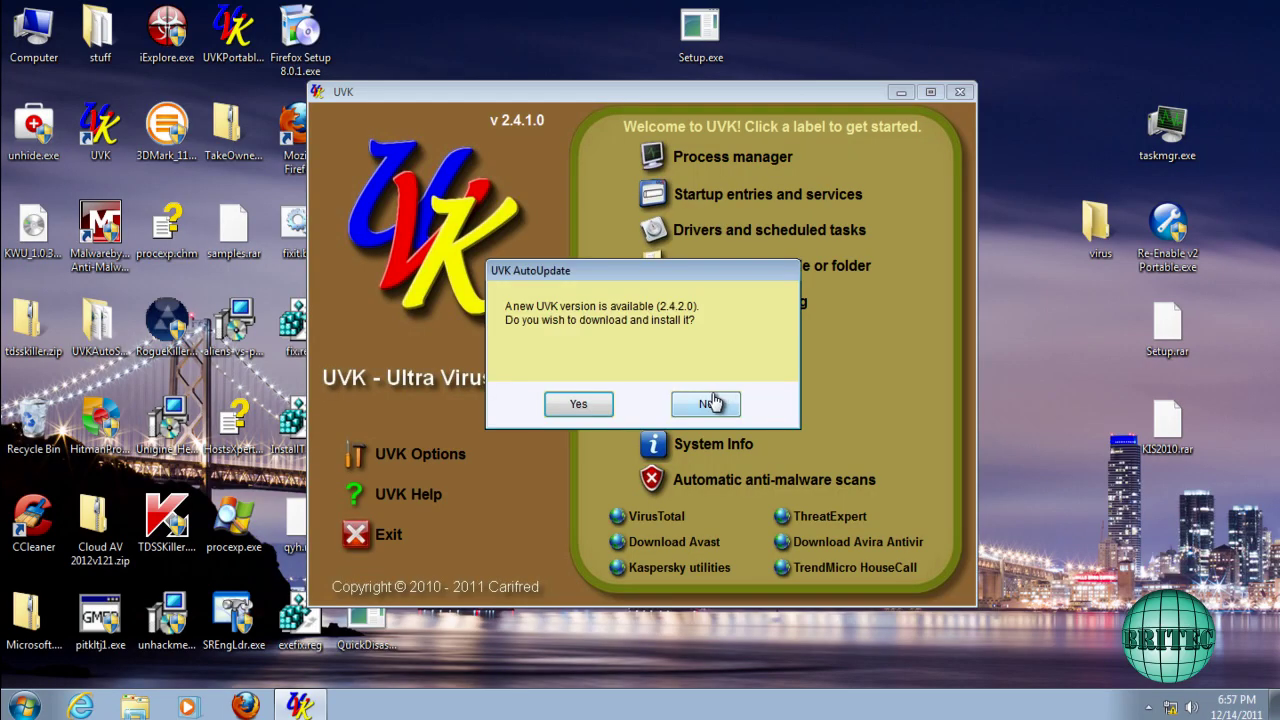
click(716, 406)
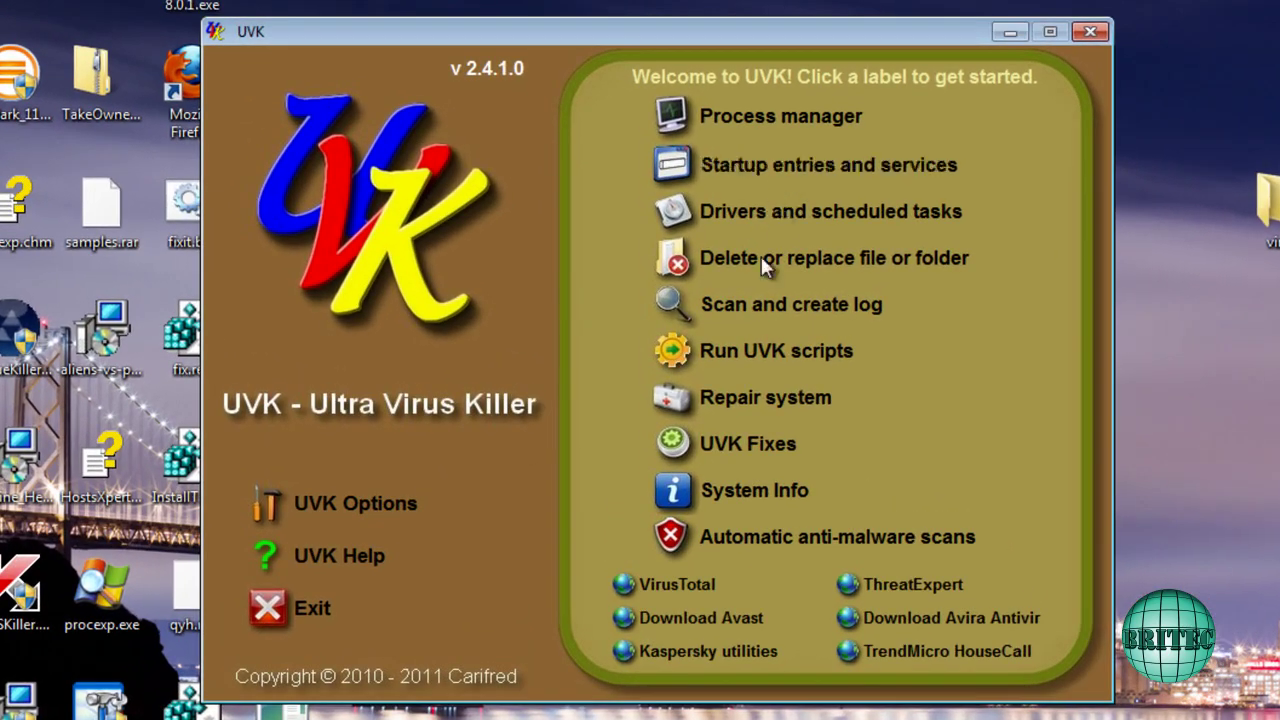
Step: Open UVK's Automatic anti-malware scans section to review its scan and post-scan options
mouse_move(803, 550)
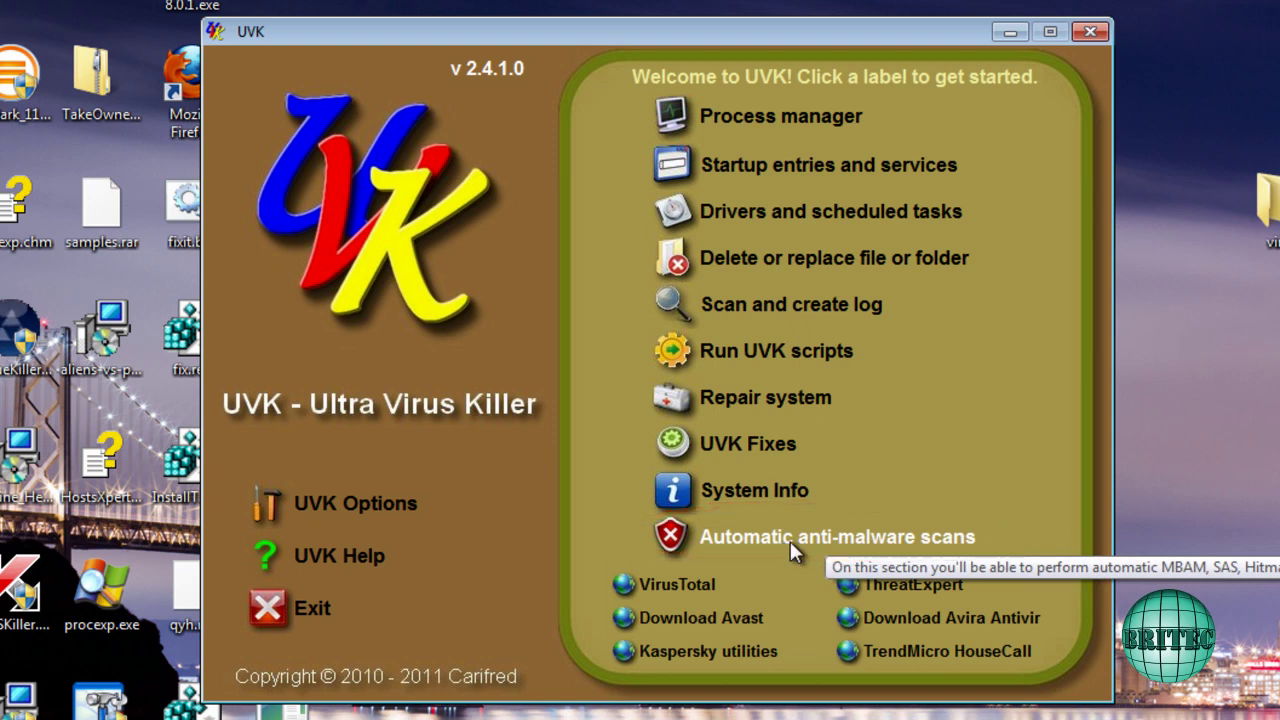
click(790, 541)
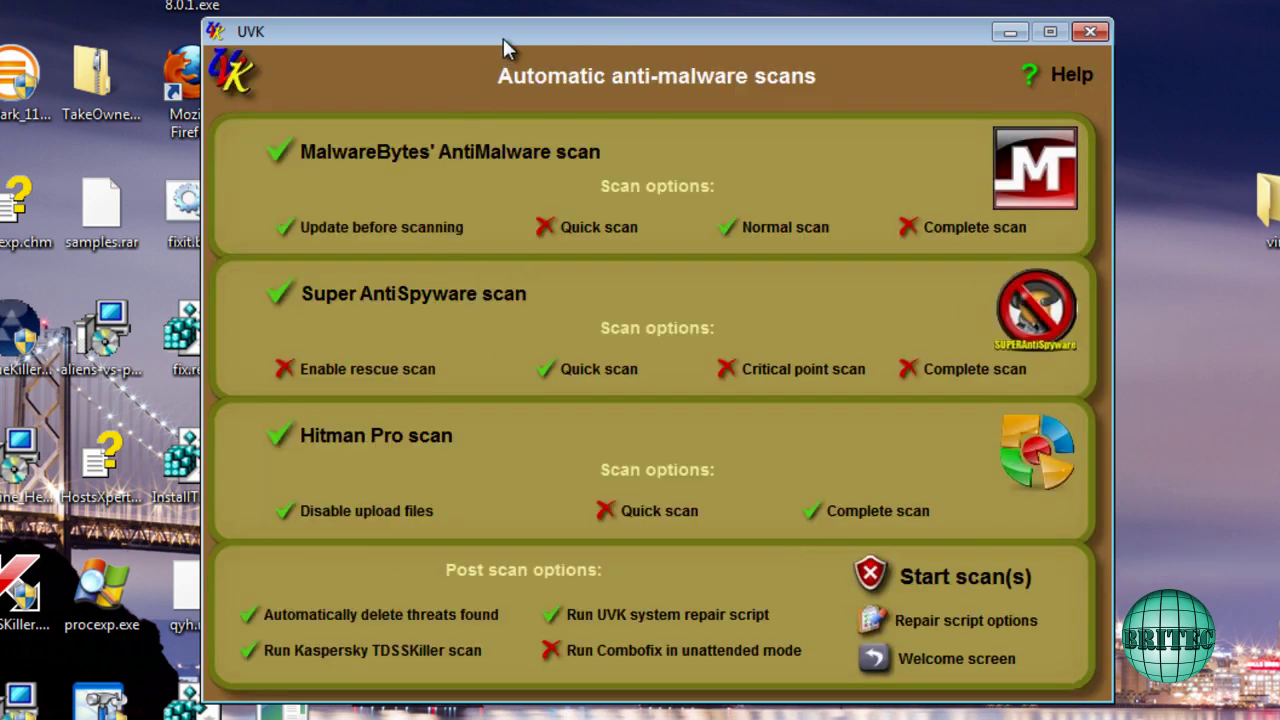
drag(503, 38, 562, 42)
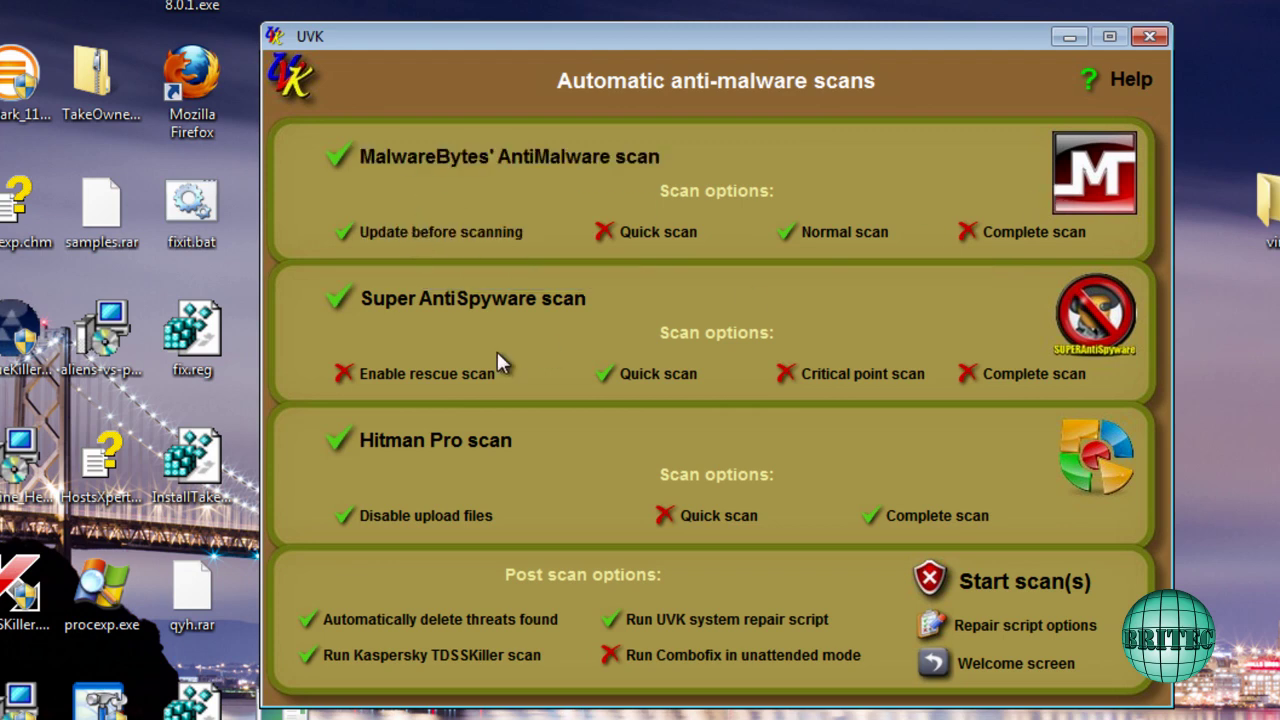
Step: Disable the Super AntiSpyware scan, the Hitman Pro scan and the UVK system repair script, and start the scans
click(339, 303)
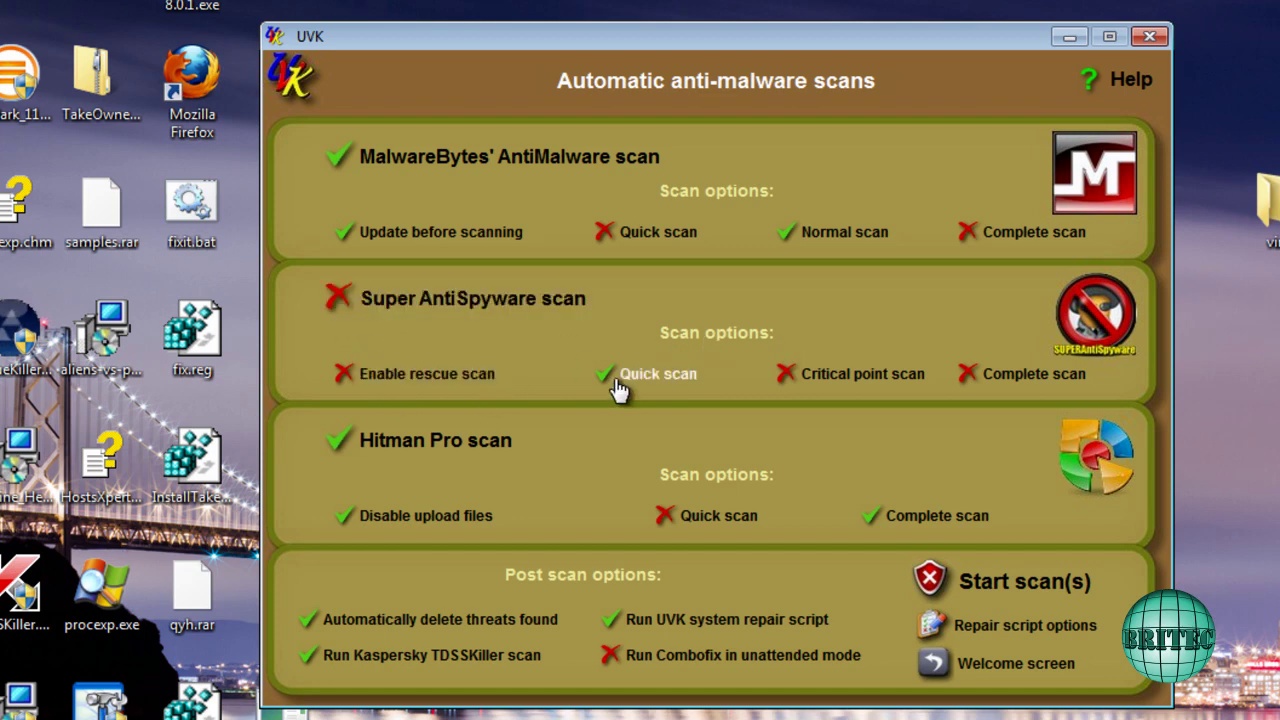
click(340, 440)
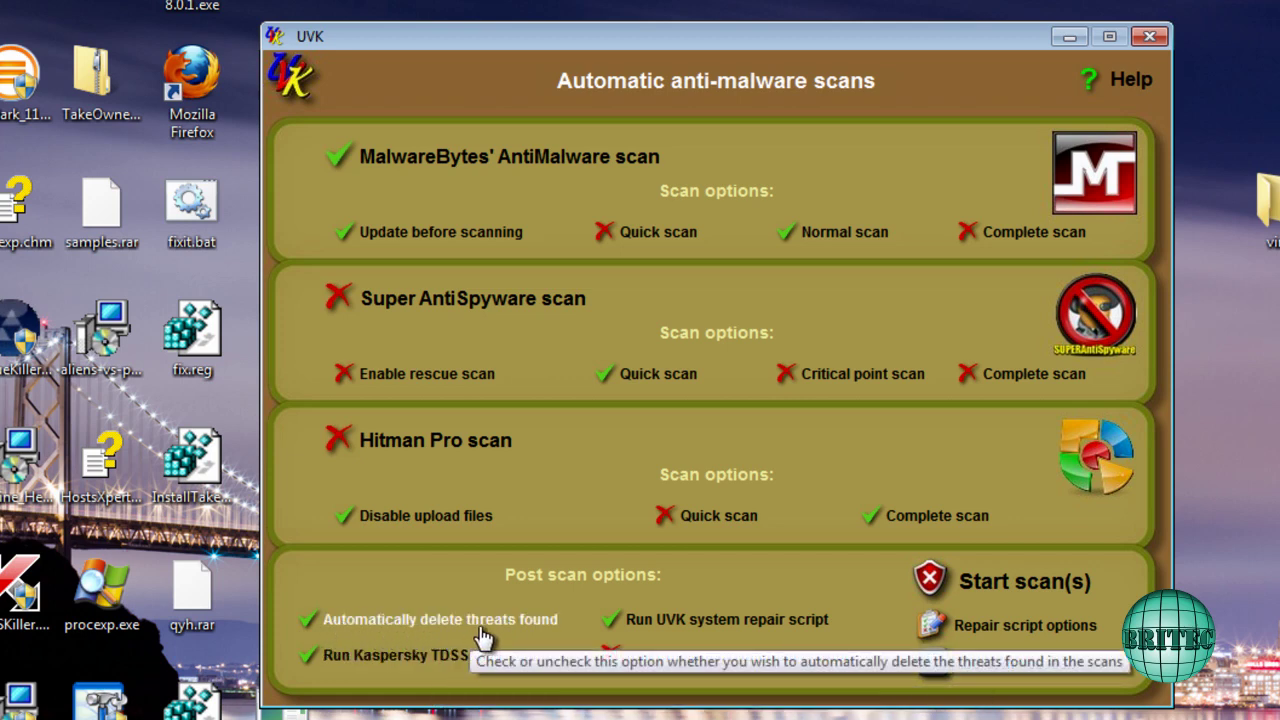
click(615, 625)
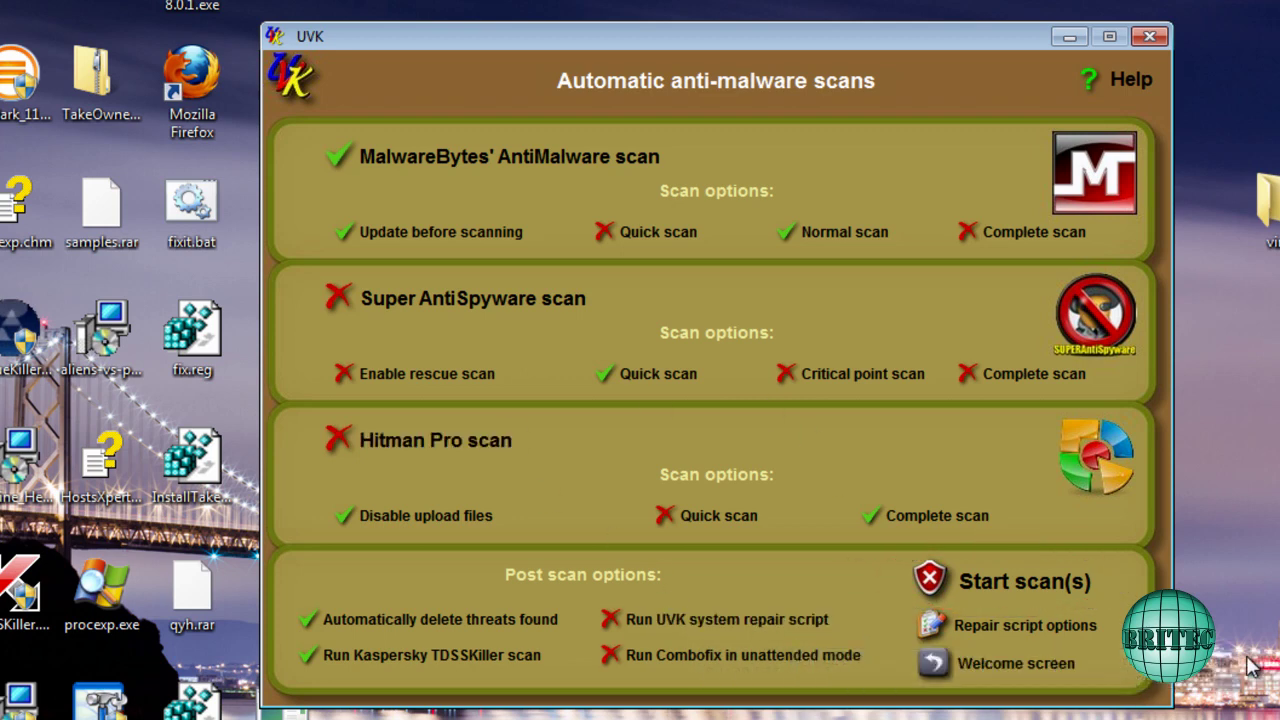
click(1008, 576)
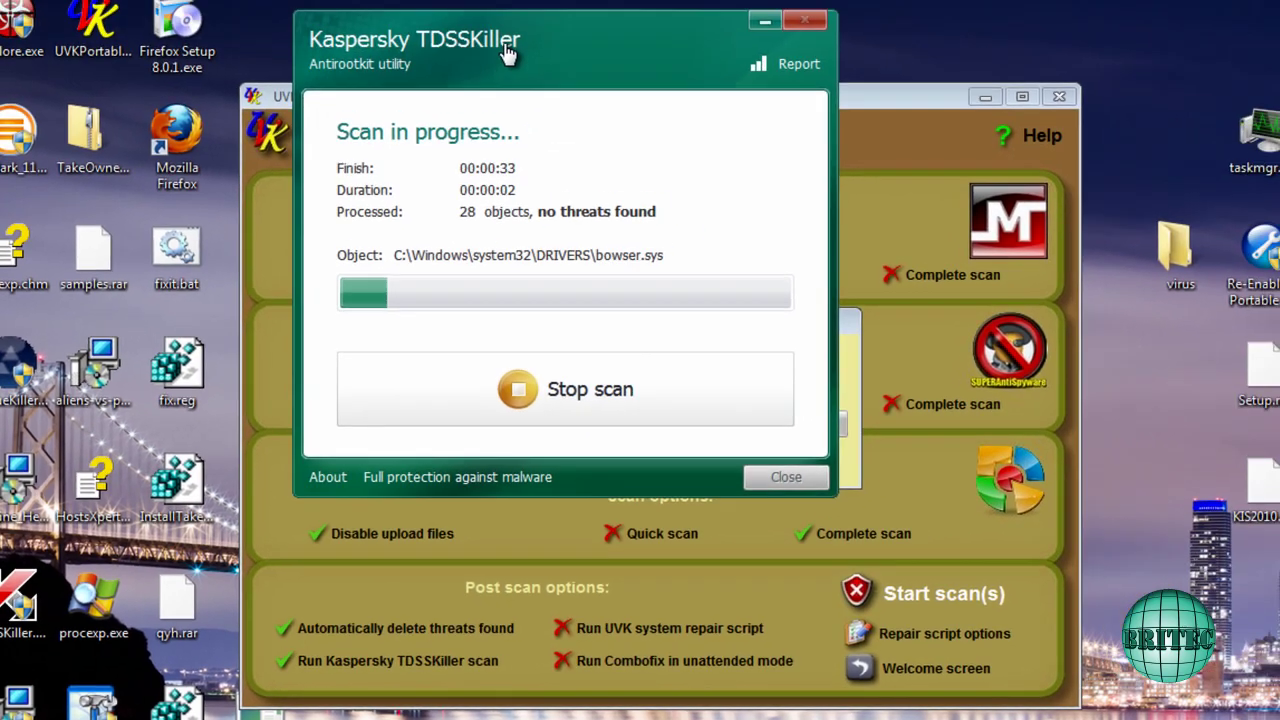
Step: View the About information of Kaspersky TDSSKiller during its scan, dismiss it, and close UVK once the scans finish
click(508, 55)
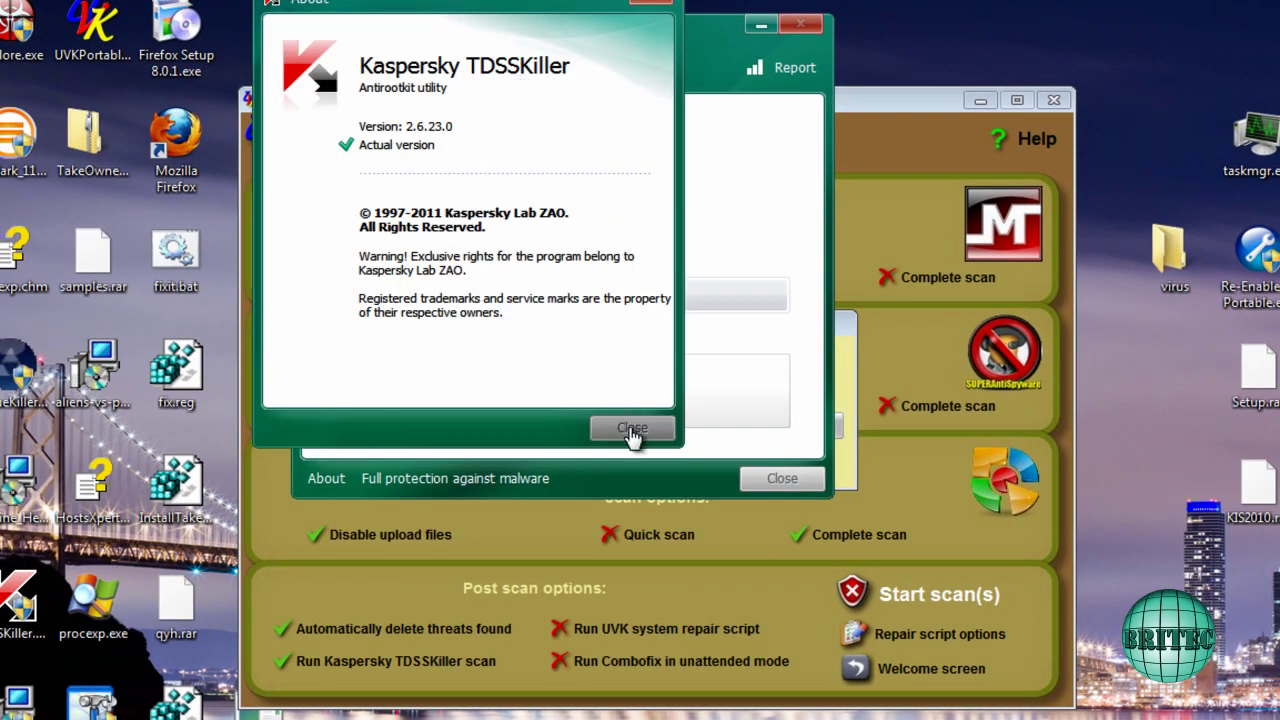
click(632, 430)
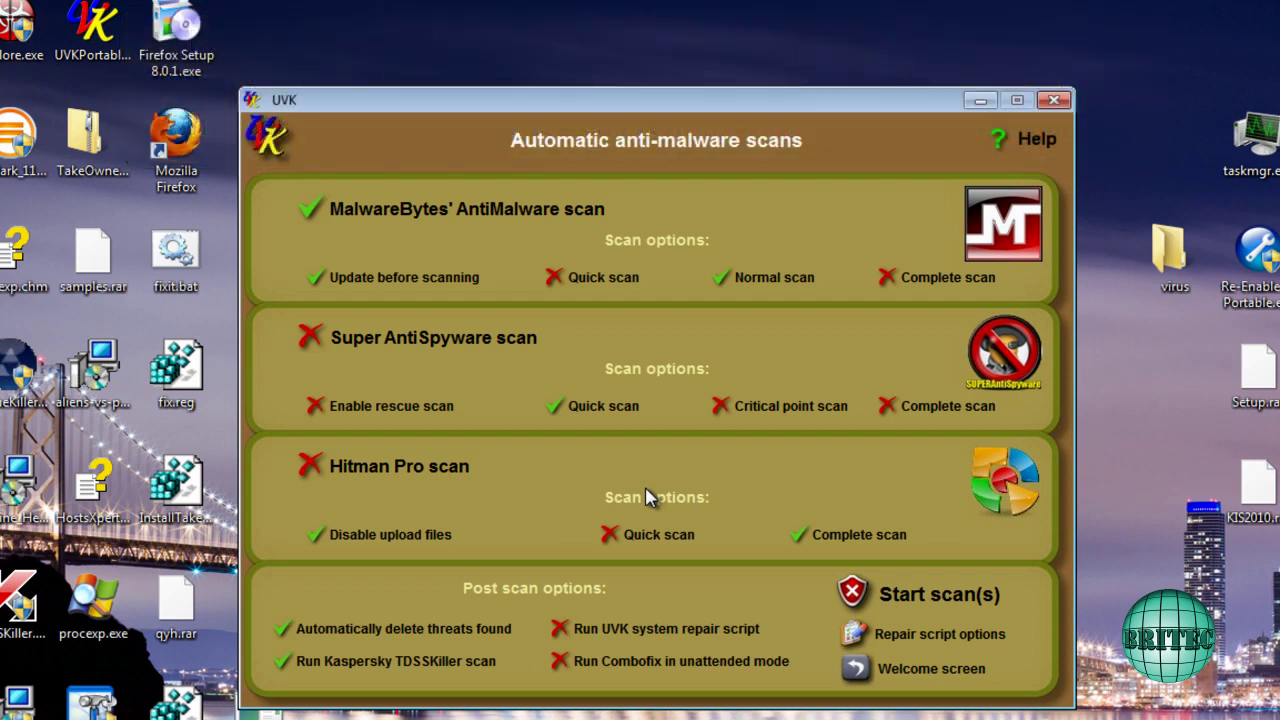
click(1053, 100)
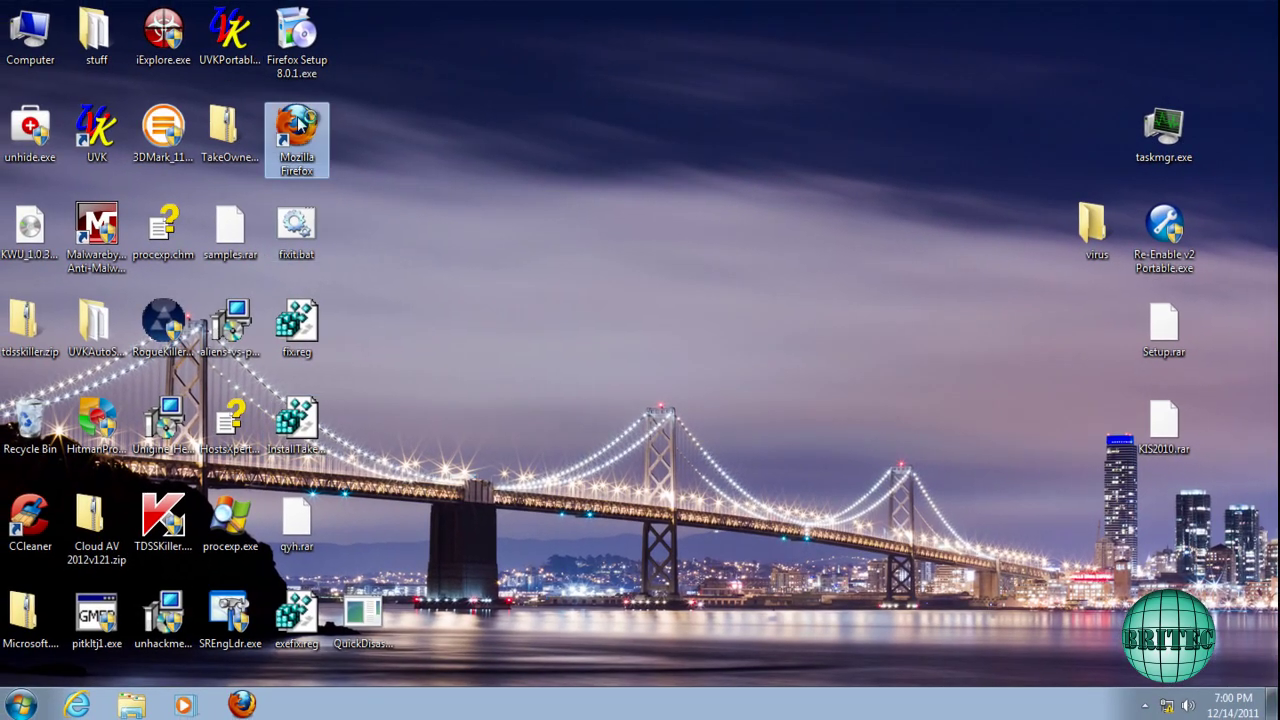
Step: Launch Mozilla Firefox from the desktop to check that it opens normally, and close it
double_click(298, 122)
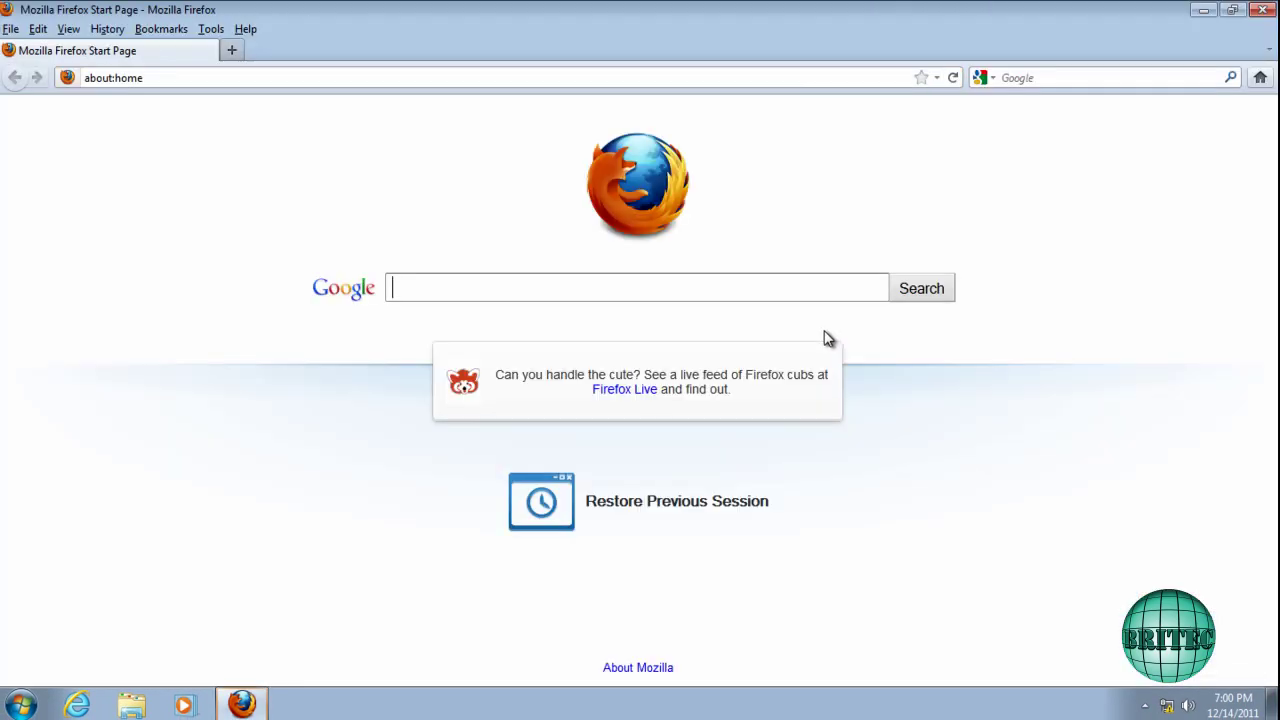
click(1253, 9)
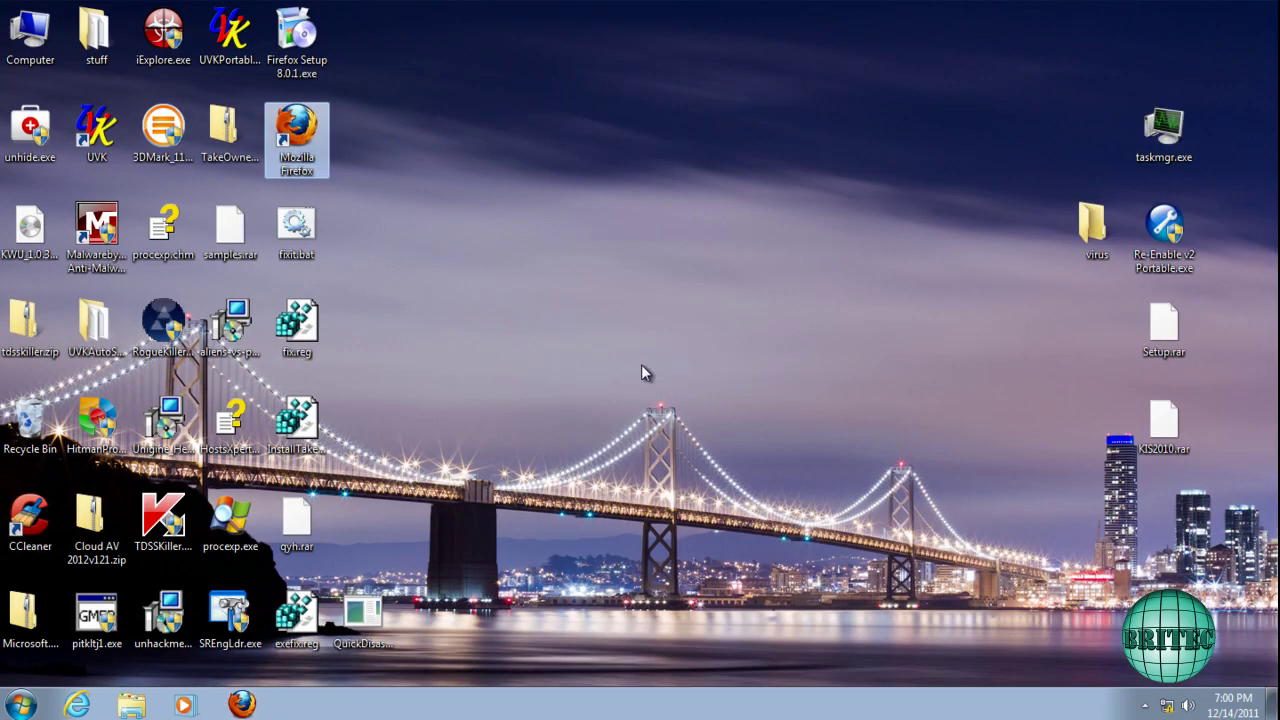